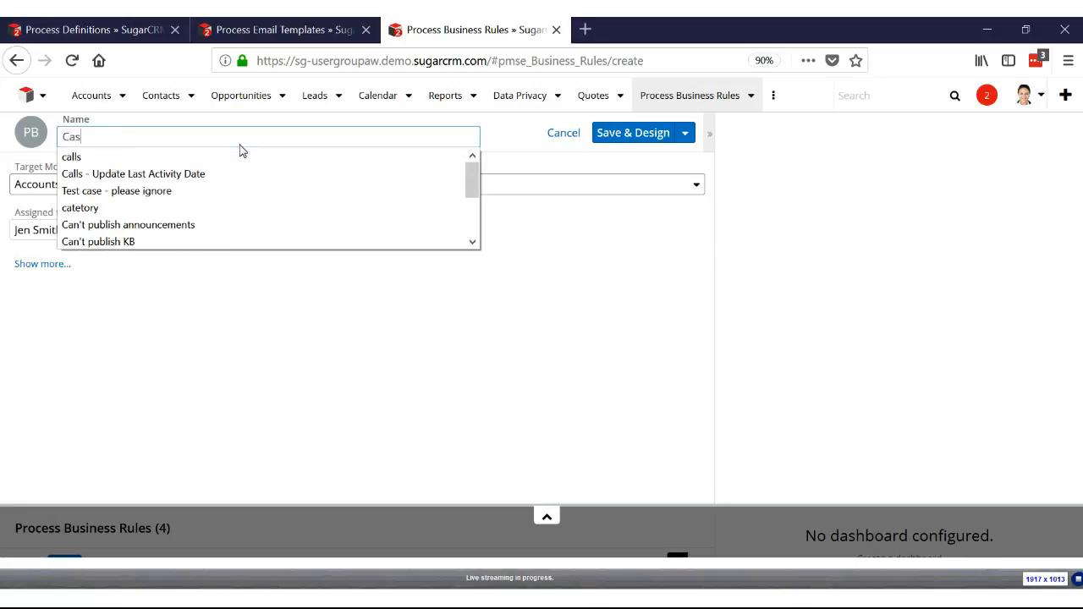
Name the business rule "Case Partially", set its target module to Cases, and save it to open the design
type("Part")
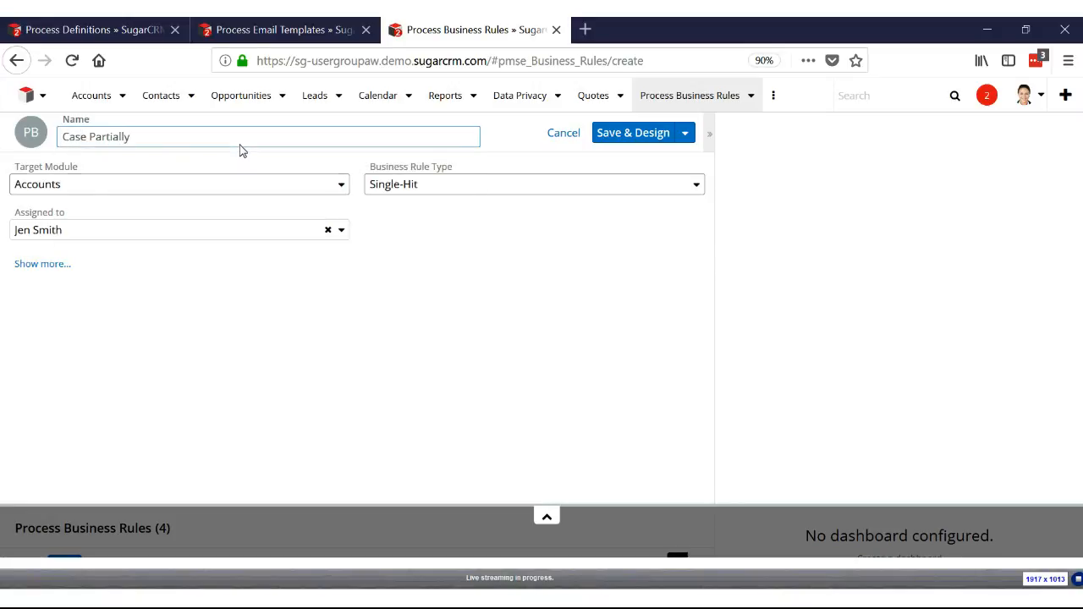
left_click(213, 186)
left_click(153, 338)
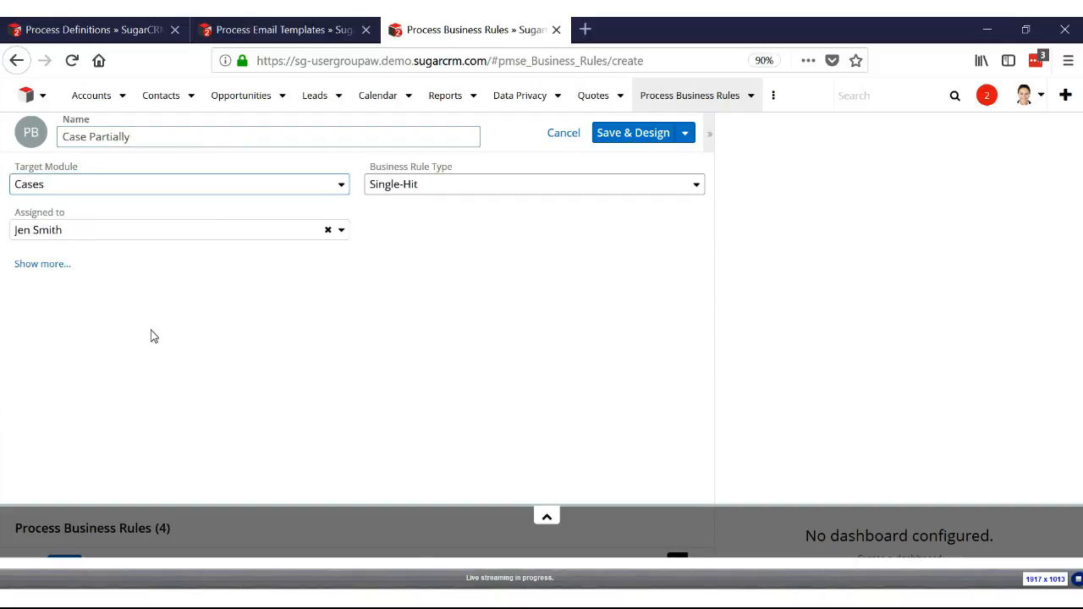
left_click(636, 135)
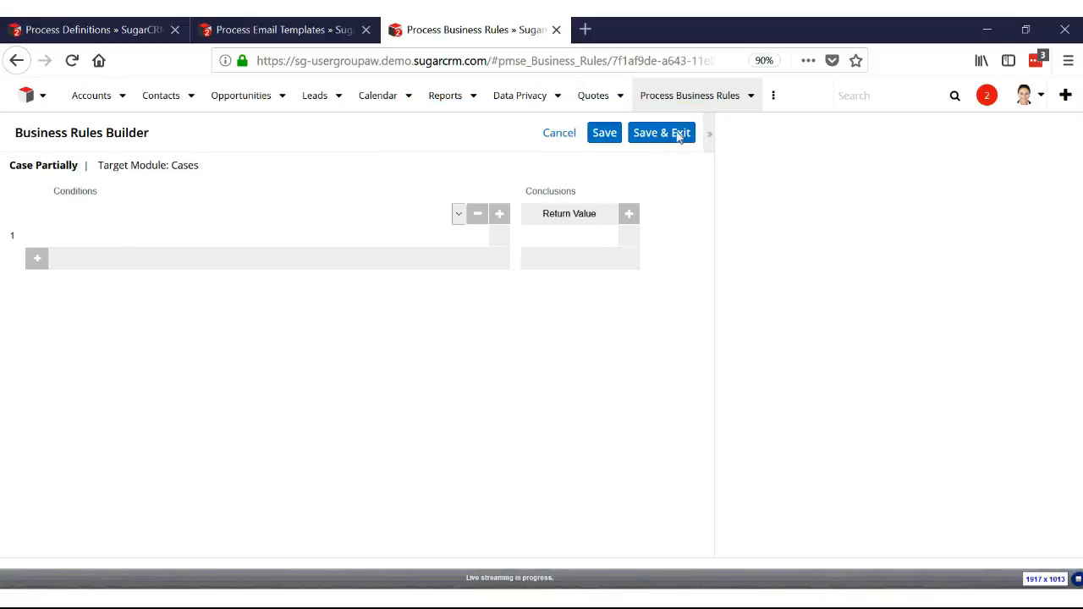
Set up two condition columns for the rule, using the Cases fields Product and Type
left_click(457, 215)
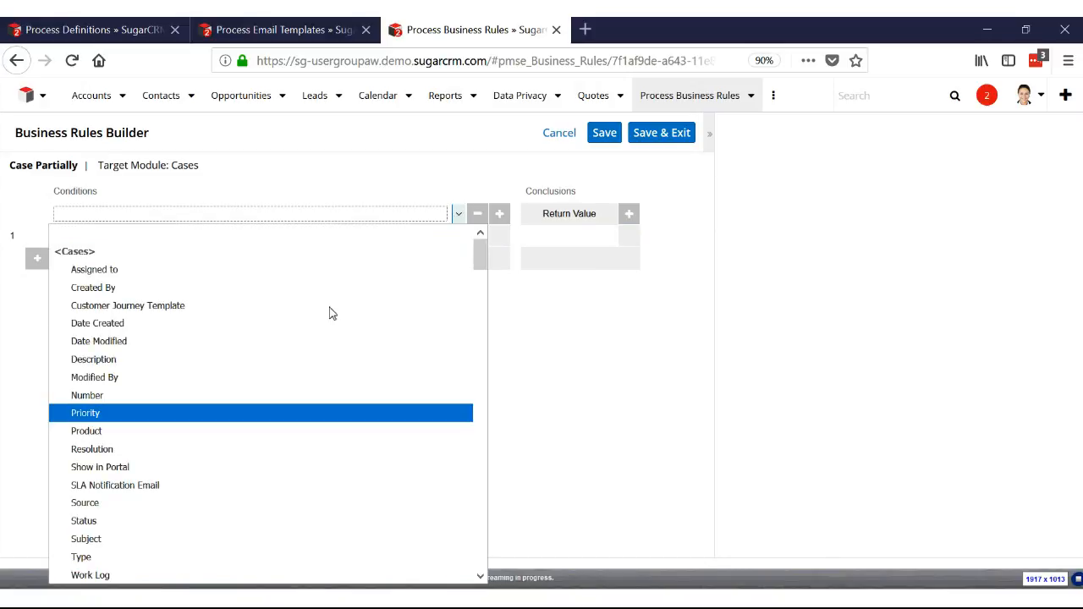
left_click(283, 434)
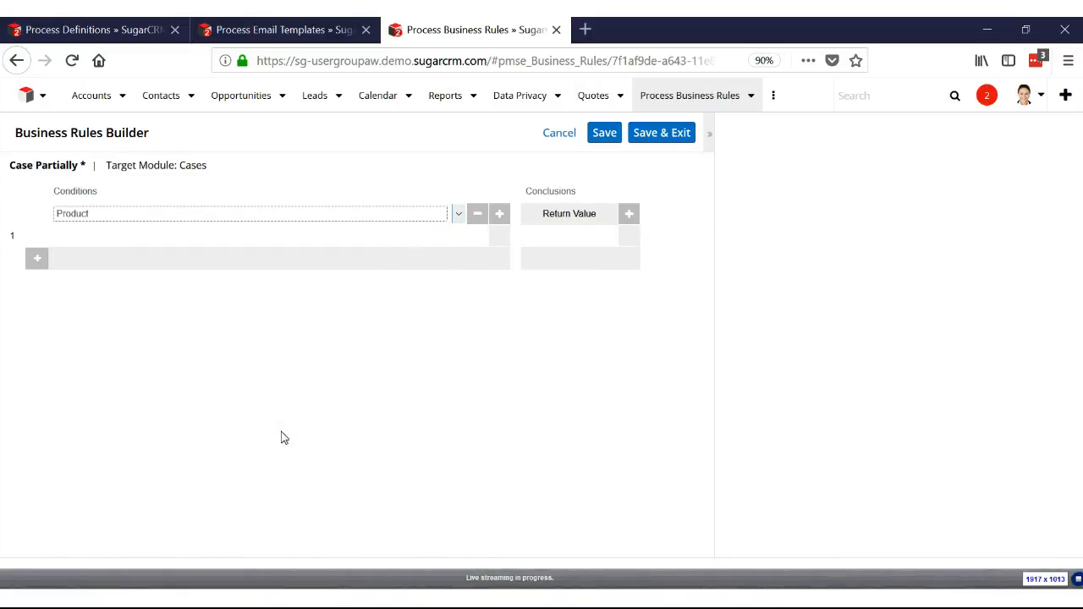
left_click(505, 218)
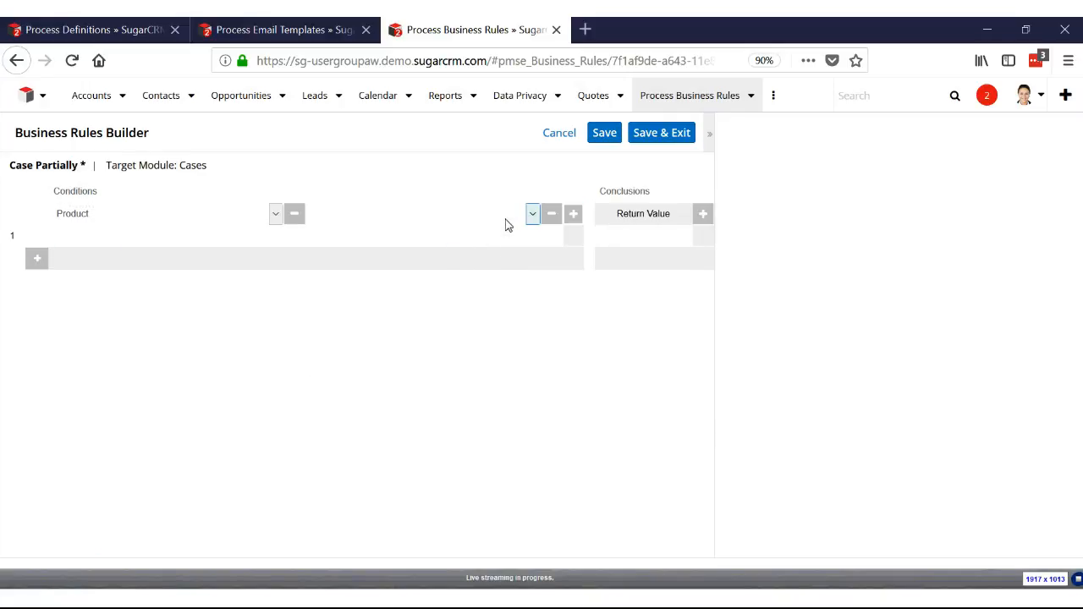
left_click(426, 217)
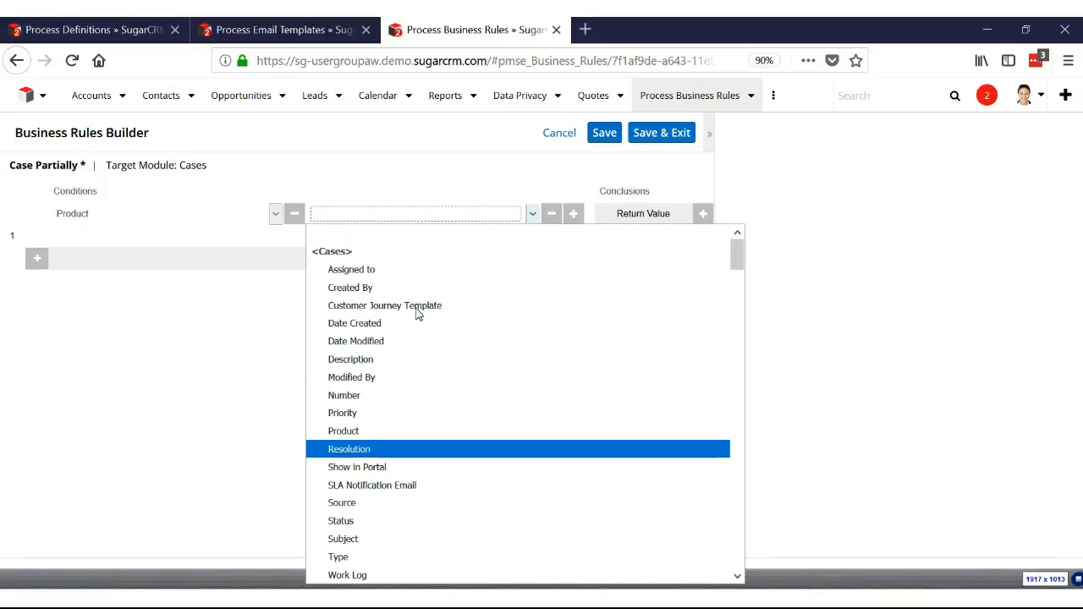
left_click(382, 558)
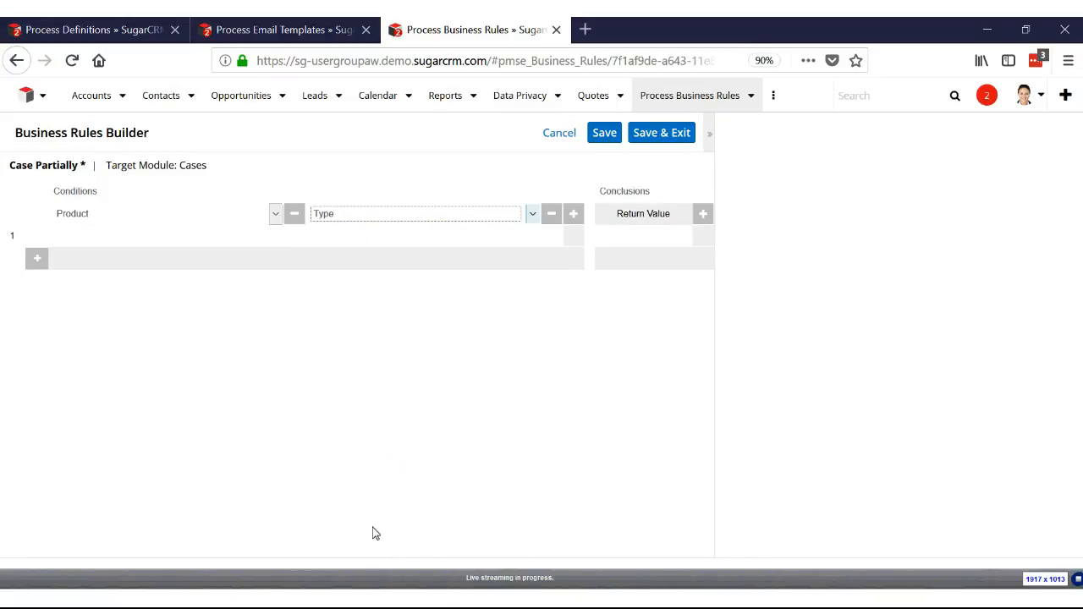
Define the Product condition in the first row as == A
left_click(78, 241)
left_click(83, 243)
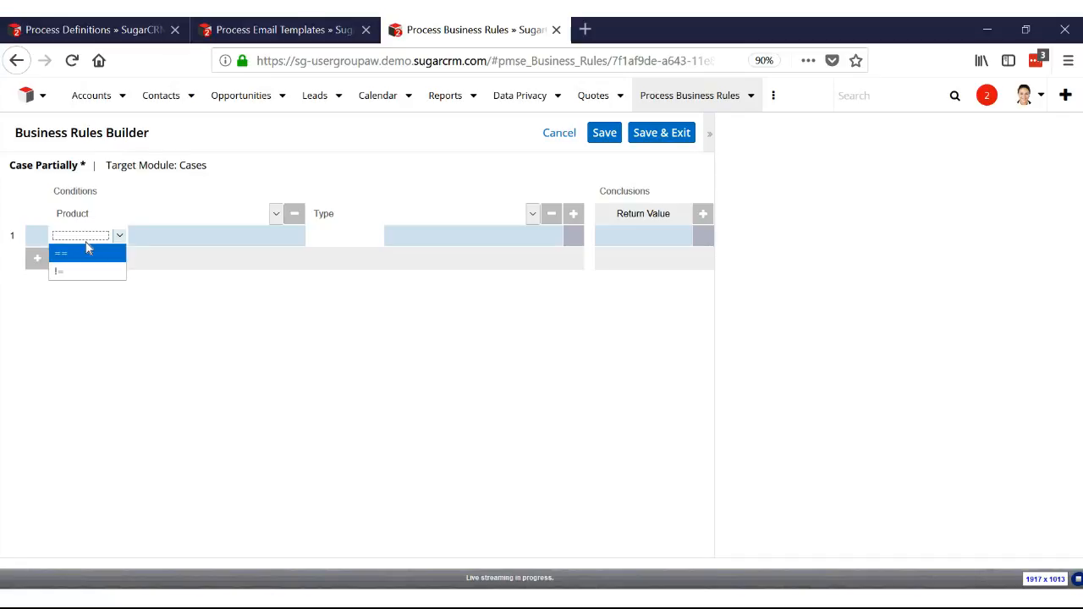
left_click(85, 259)
left_click(200, 245)
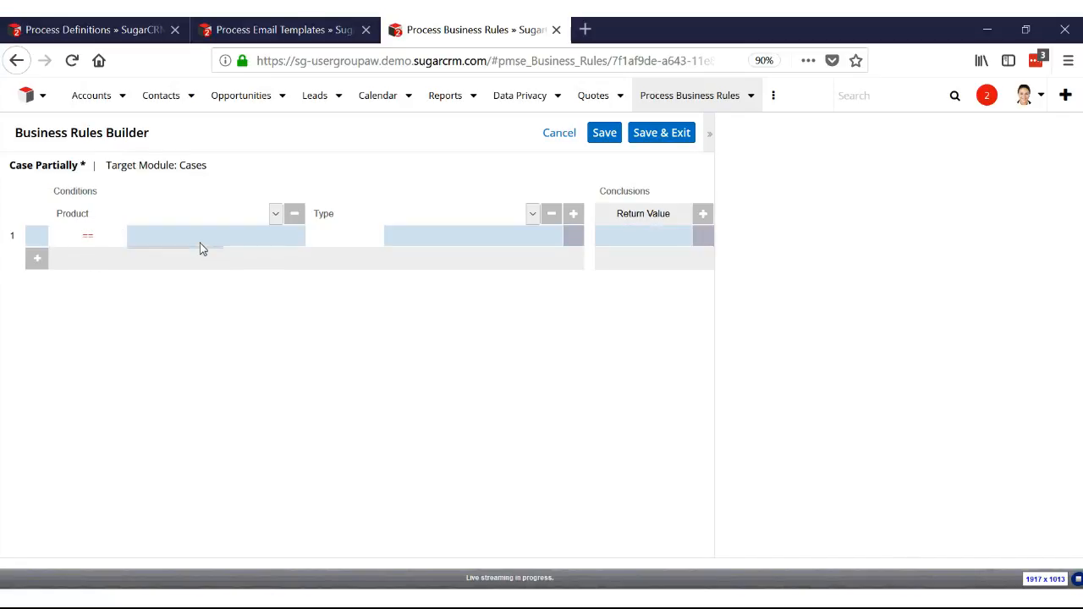
left_click(200, 244)
left_click(166, 292)
Set the first row's Return Value to the string constant "2"
left_click(651, 248)
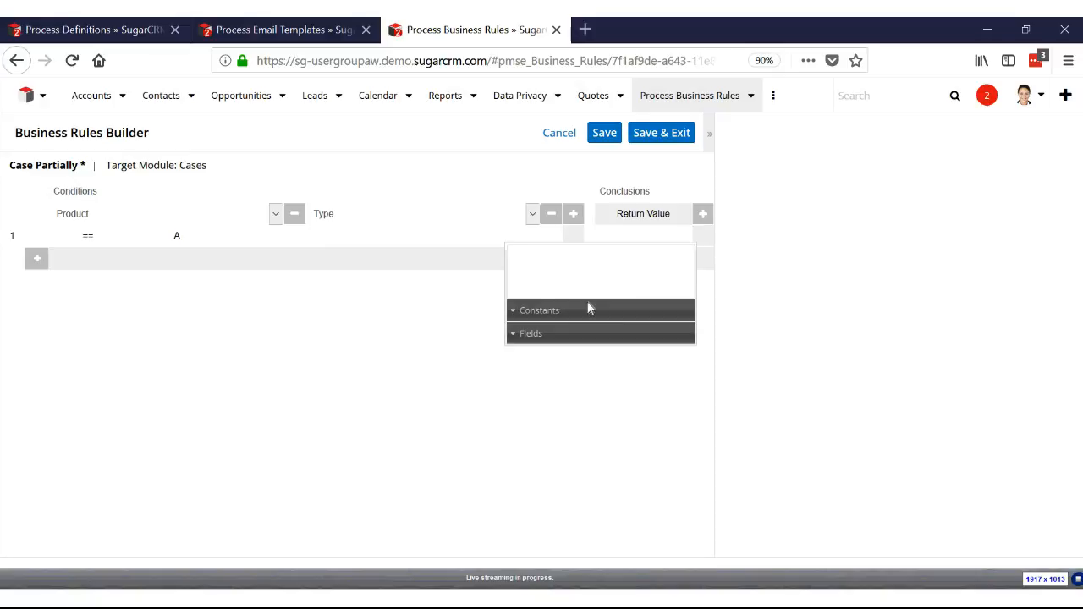
left_click(545, 319)
scroll(544, 367, "down", 2)
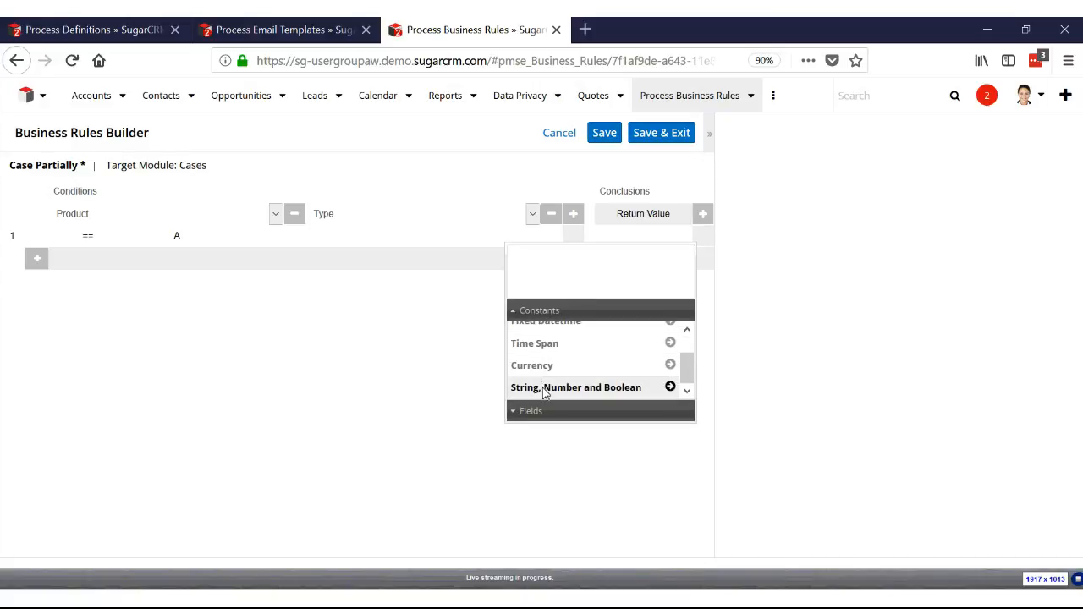
left_click(544, 388)
left_click(551, 363)
type("2")
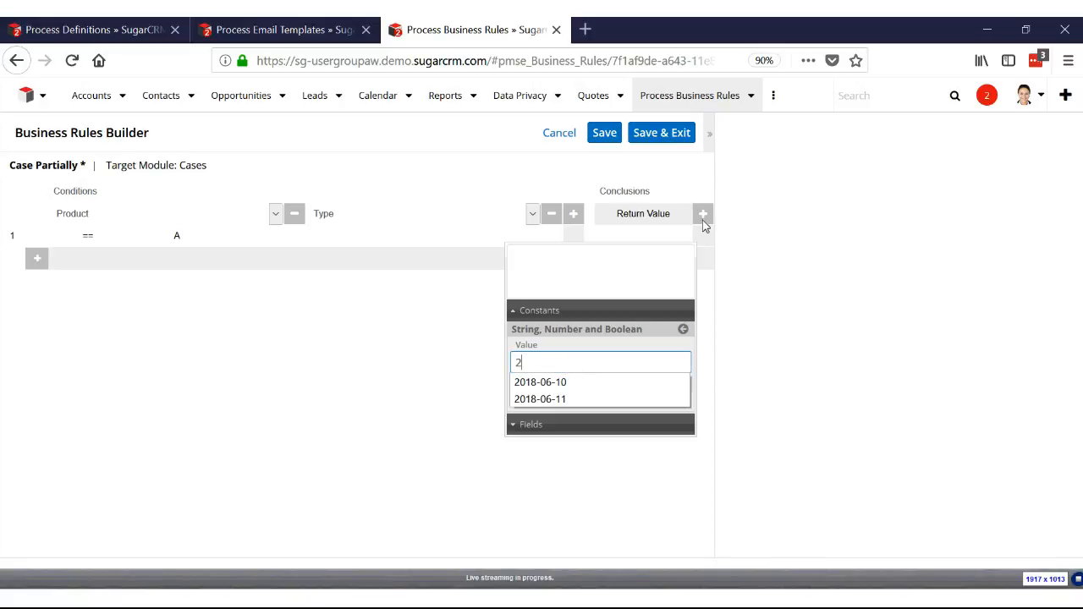
left_click(536, 365)
left_click(536, 401)
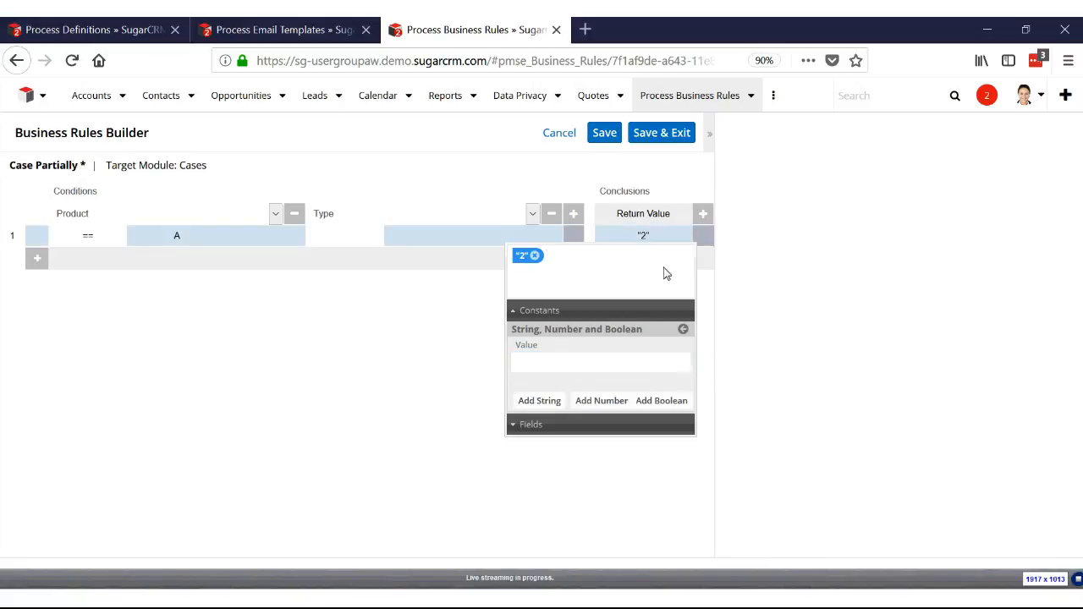
left_click(707, 284)
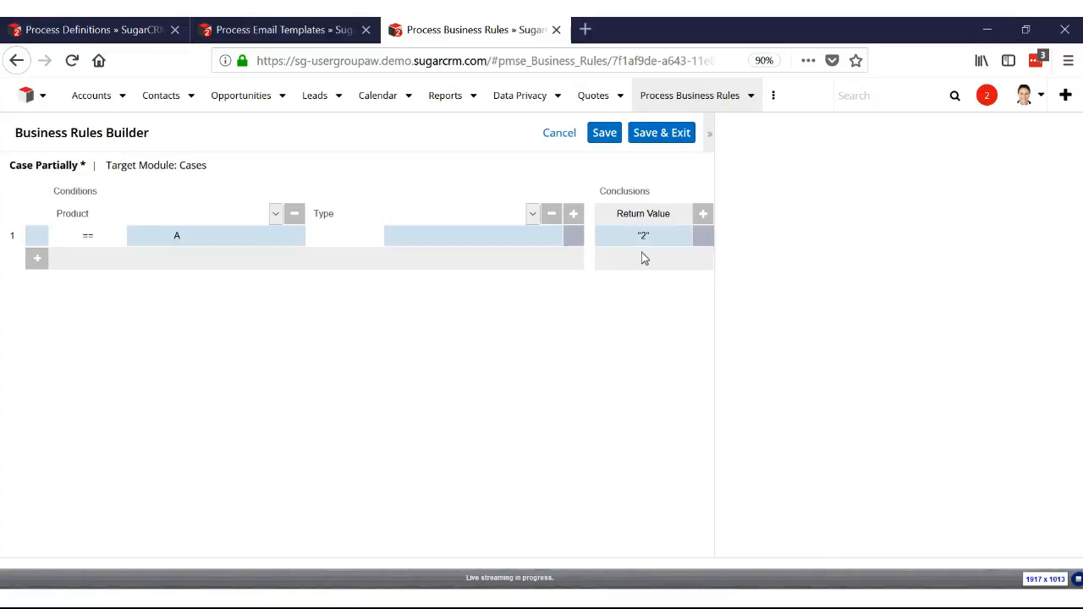
Add an Assigned to conclusion column and choose the assigned user for the Product A row
left_click(702, 213)
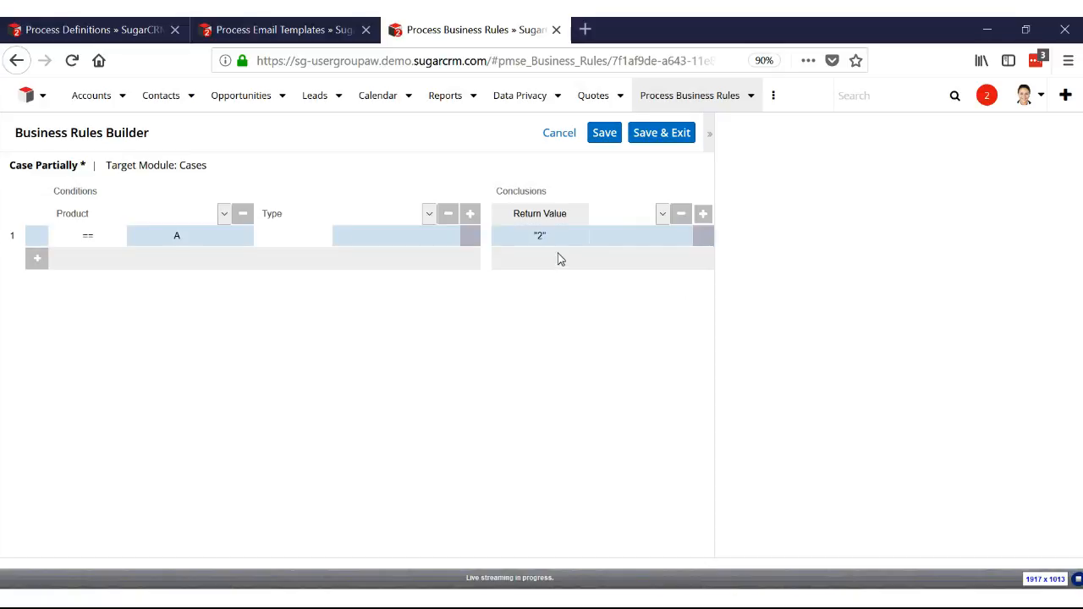
left_click(663, 215)
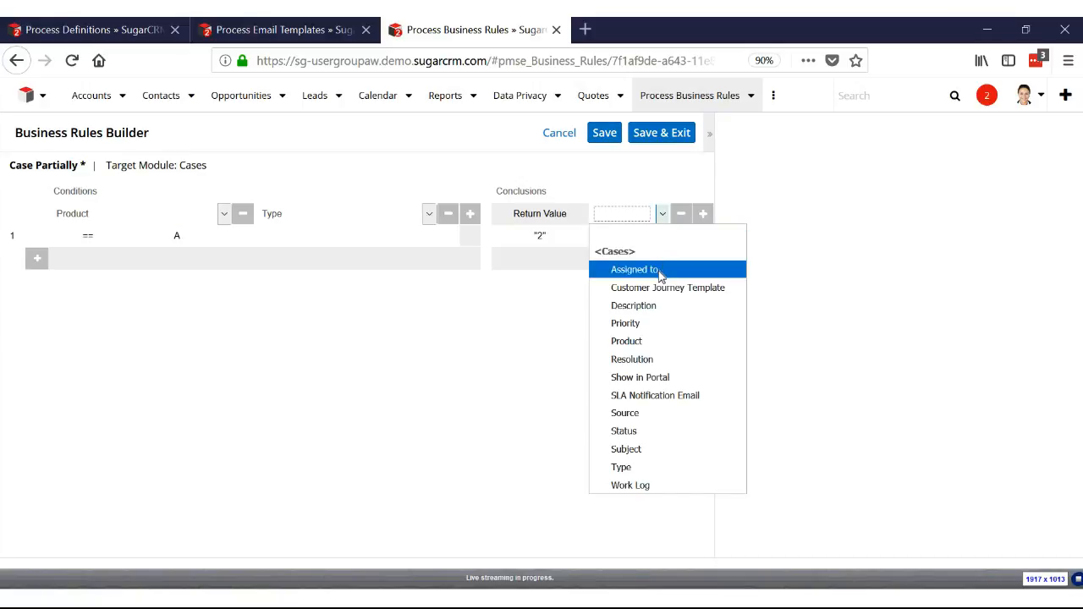
left_click(661, 271)
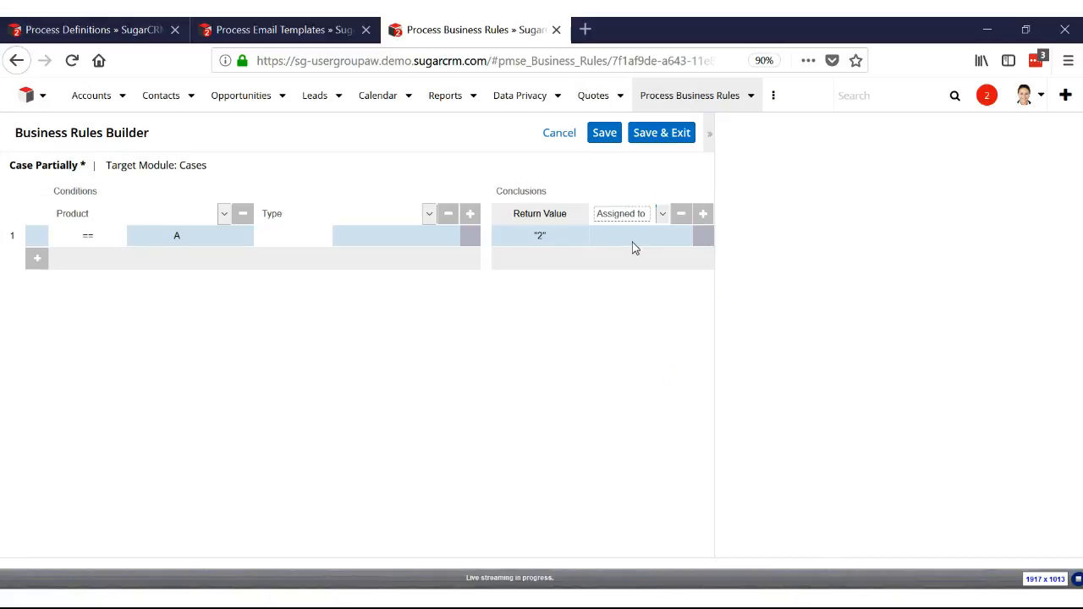
left_click(631, 246)
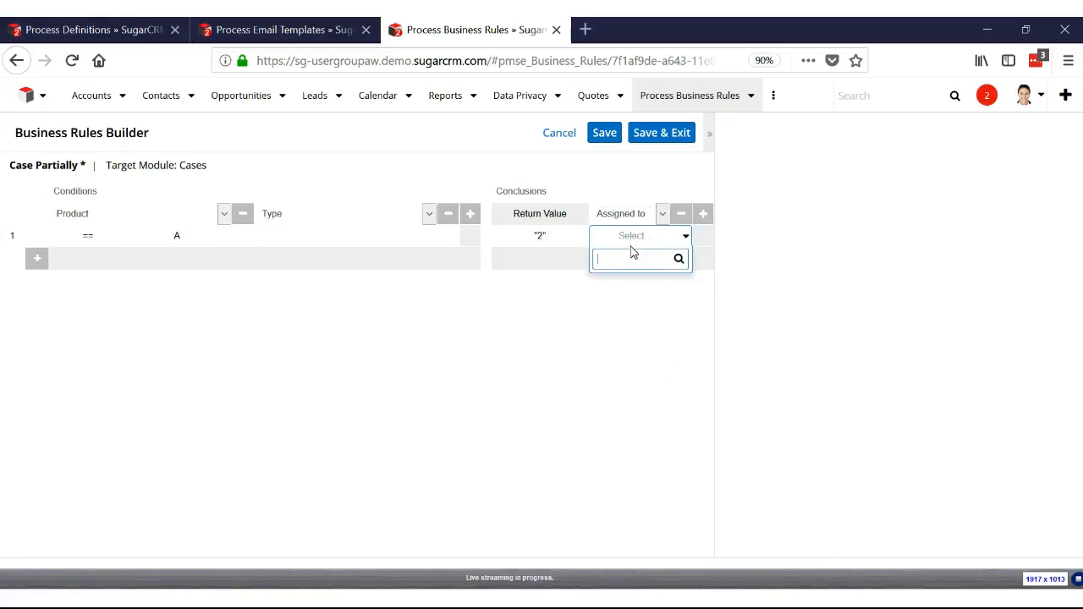
type("ch")
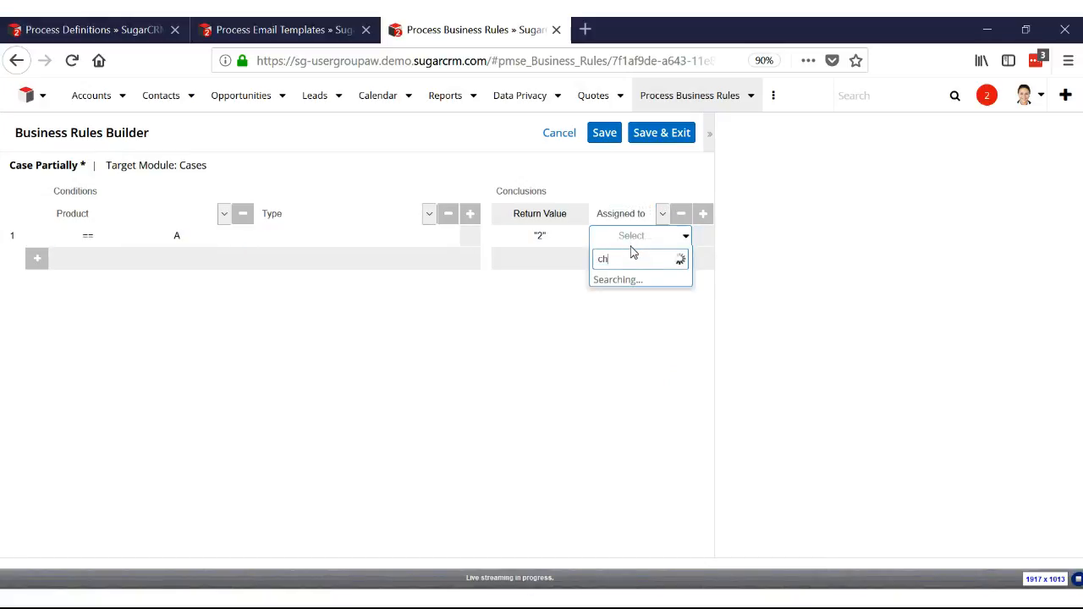
key("Down")
left_click(638, 313)
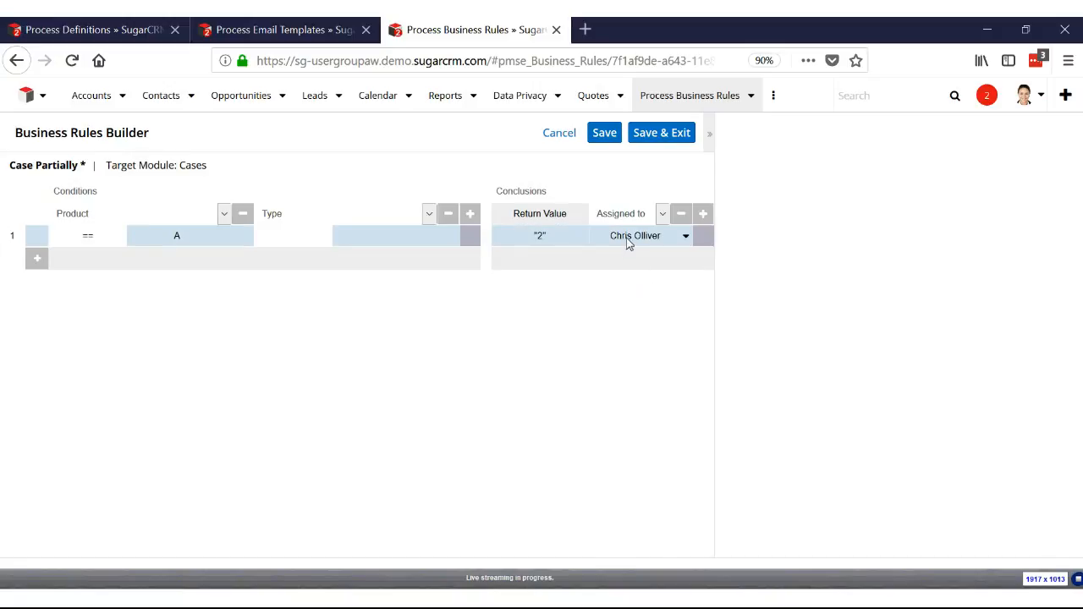
Add an SLA Notification Email conclusion column and enter the notification e-mail address as a string in the first row
left_click(702, 214)
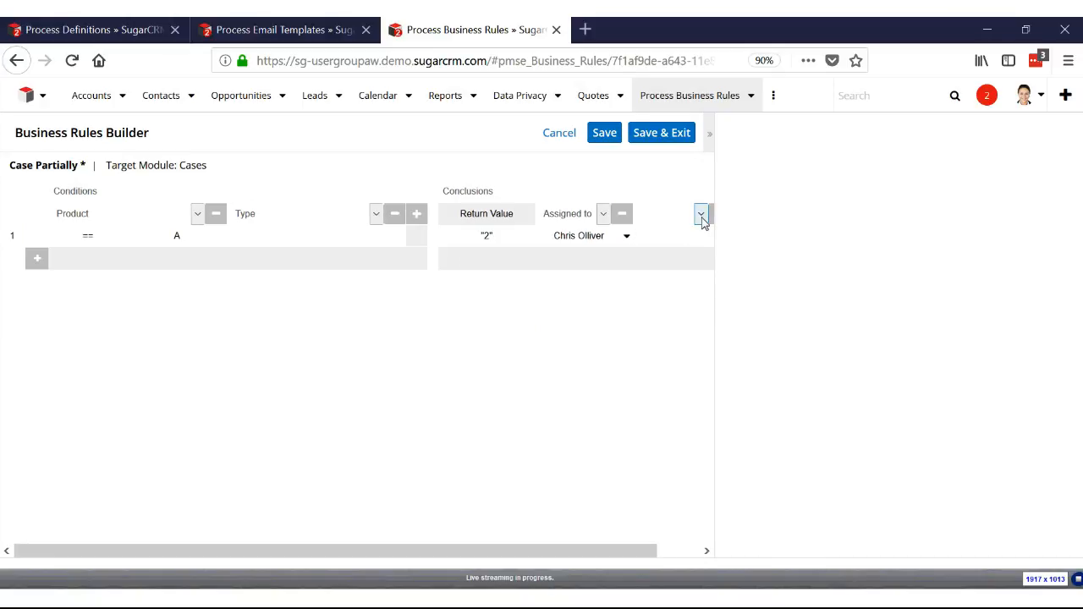
left_click(695, 215)
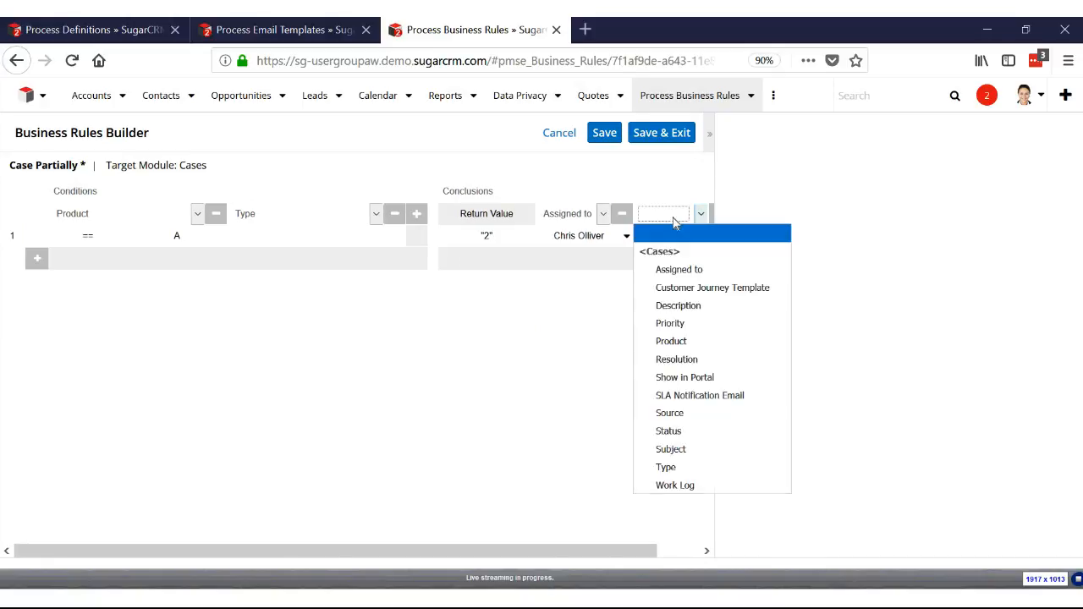
left_click(703, 397)
left_click(673, 246)
left_click(578, 314)
left_click(589, 332)
left_click(605, 364)
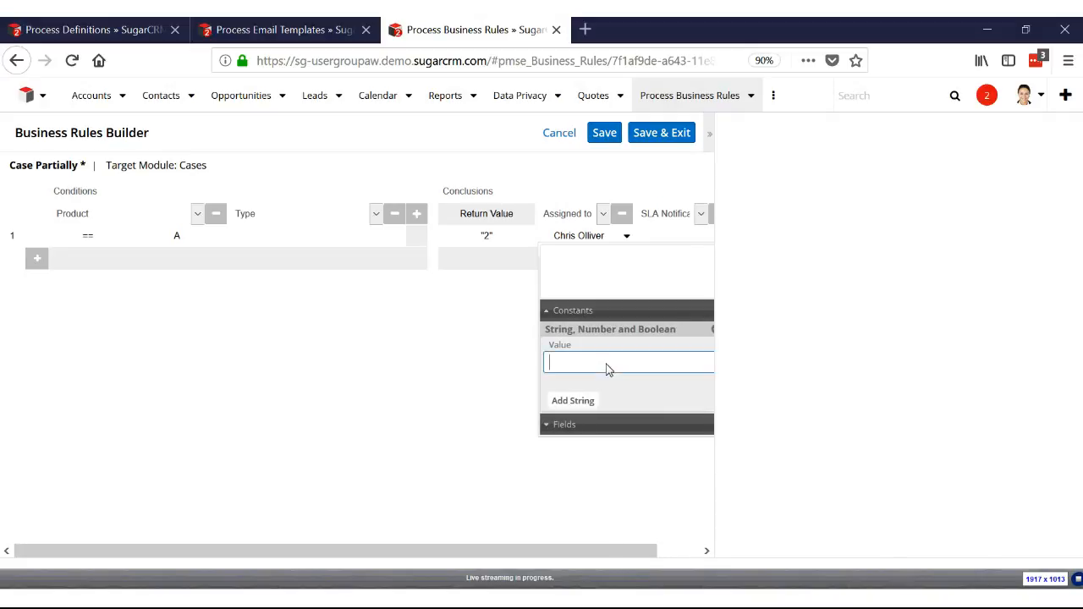
left_click(573, 400)
left_click(497, 366)
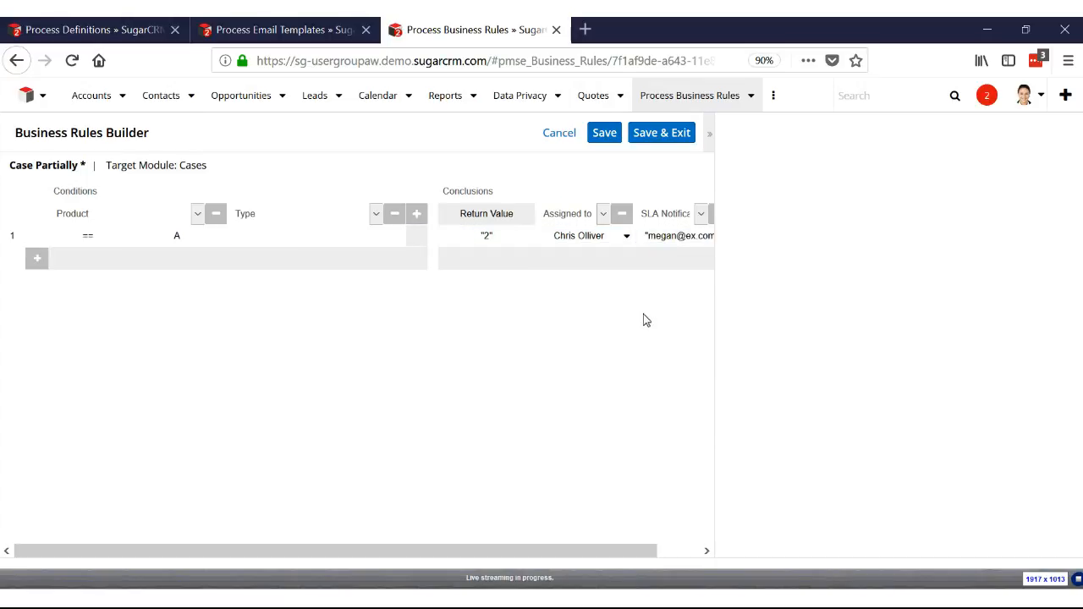
Add a second rule row with the Product condition == B
left_click(38, 264)
left_click(96, 261)
left_click(96, 263)
left_click(94, 283)
left_click(181, 265)
left_click(173, 335)
Set the second row's Return Value to the string constant "3"
left_click(481, 259)
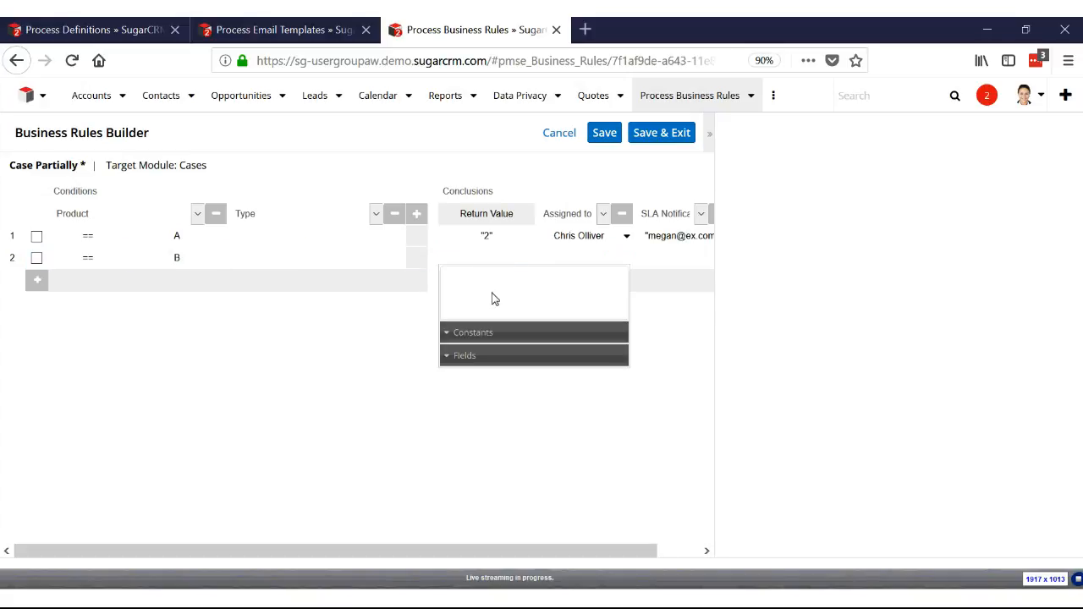
left_click(458, 337)
scroll(466, 406, "down", 2)
left_click(474, 417)
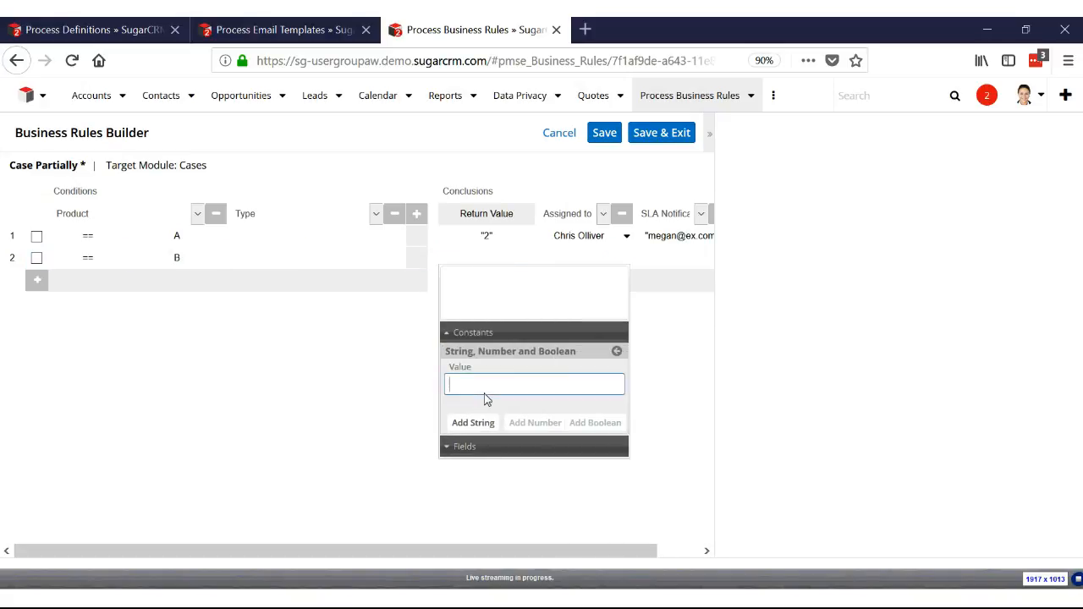
type("3")
left_click(473, 422)
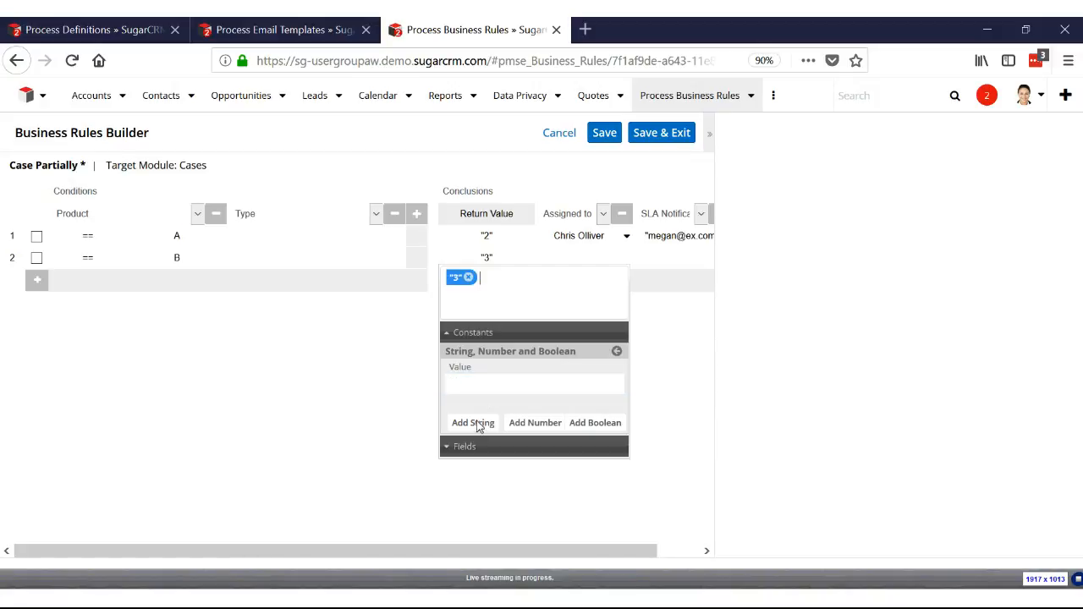
Find and choose the assigned user for the Product B row
left_click(597, 258)
type("wi")
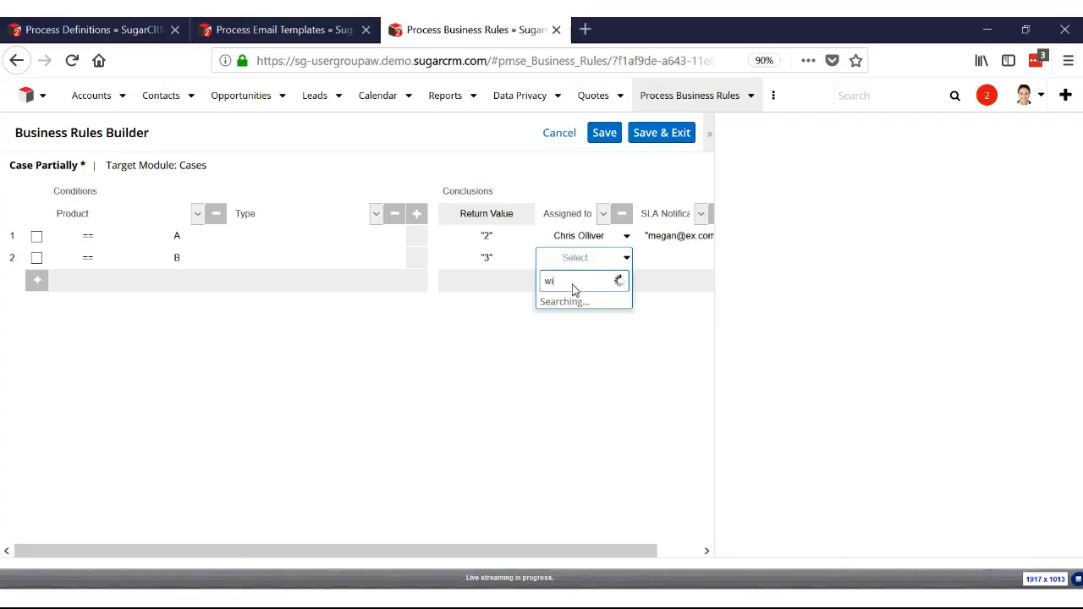
left_click(570, 306)
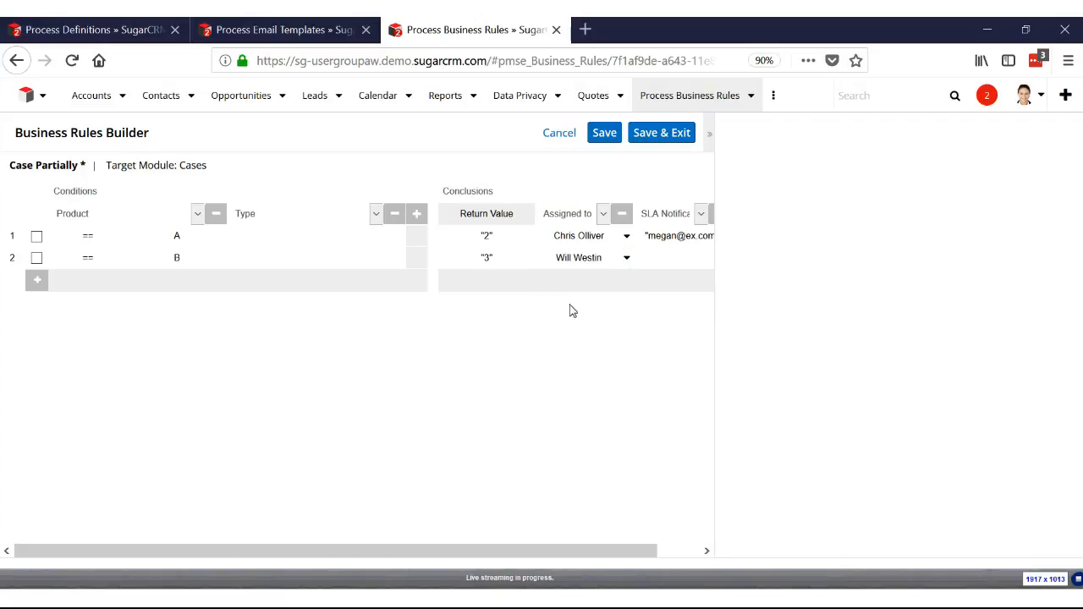
Enter the notification e-mail address as a string for SLA Notification Email in the second row
left_click(664, 259)
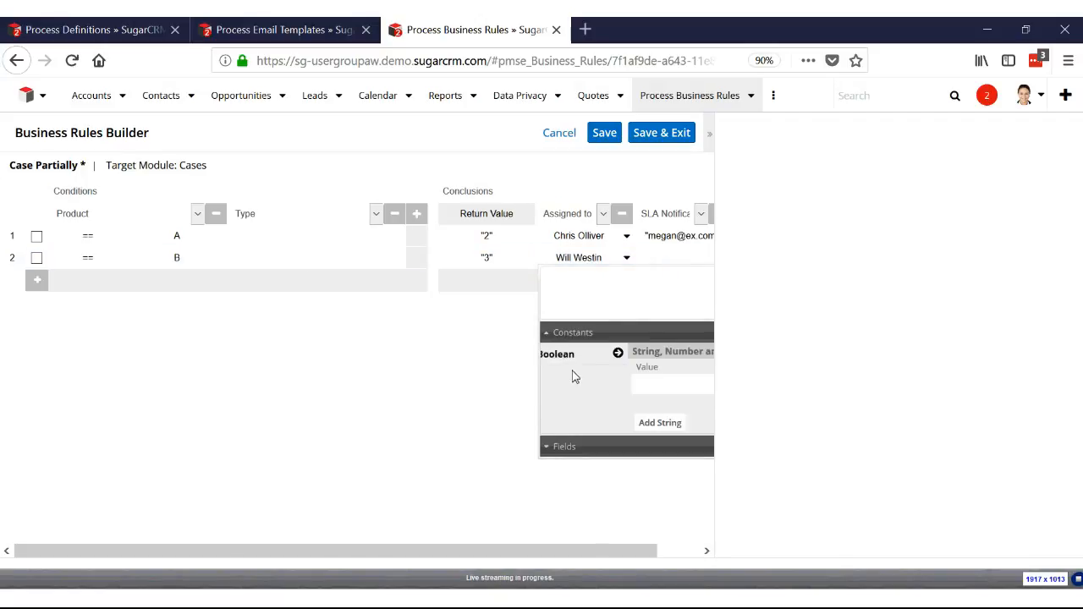
type("e")
key("BackSpace")
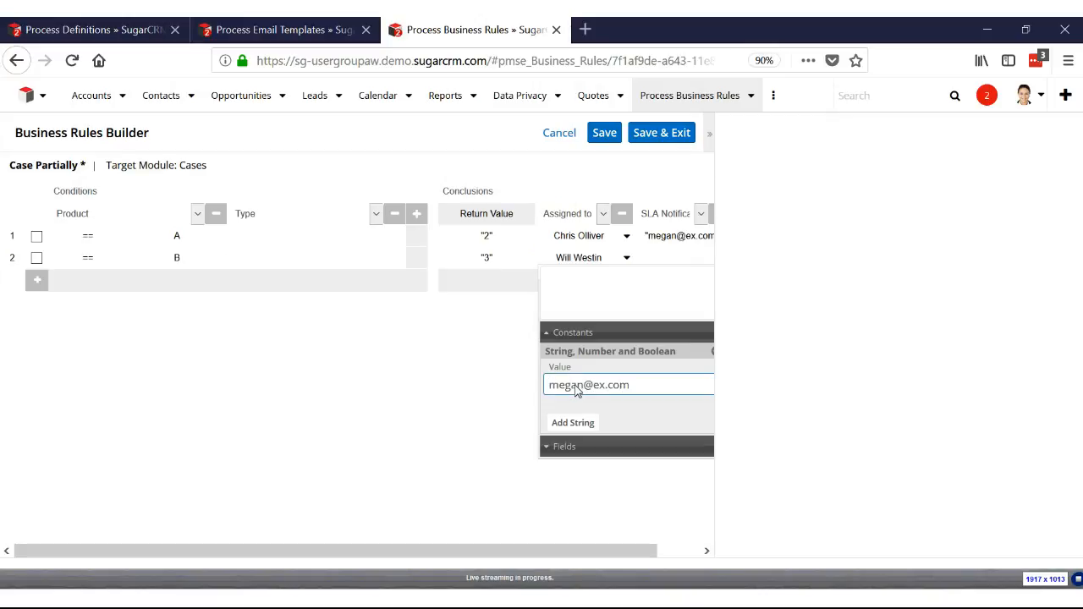
left_click(573, 422)
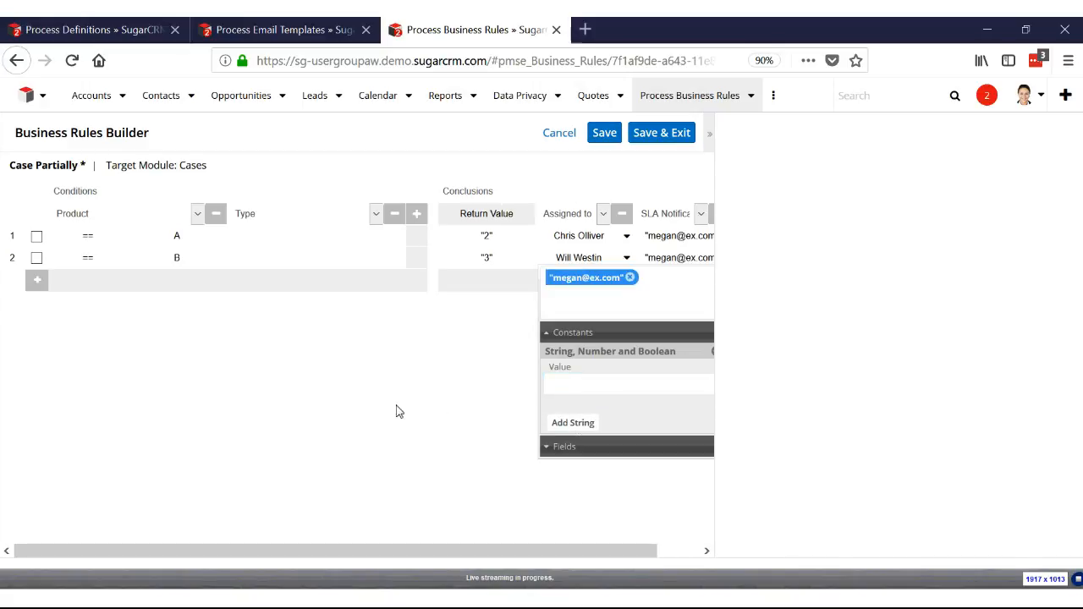
left_click(322, 380)
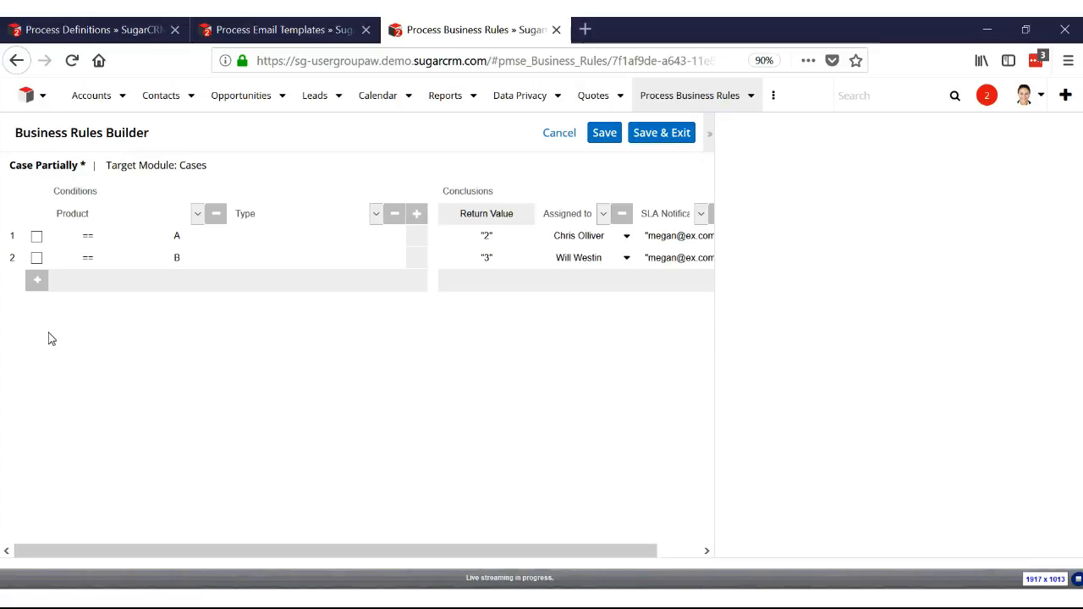
Add a third rule row with the Product condition == D
left_click(37, 279)
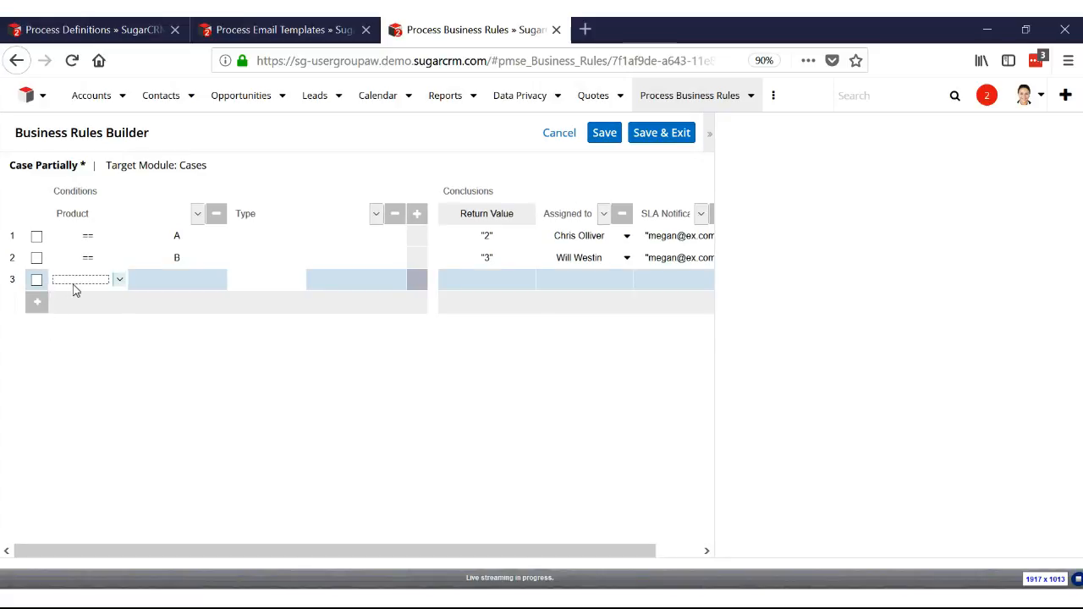
left_click(88, 284)
left_click(95, 301)
left_click(181, 282)
scroll(167, 341, "down", 1)
scroll(167, 341, "down", 1)
left_click(159, 356)
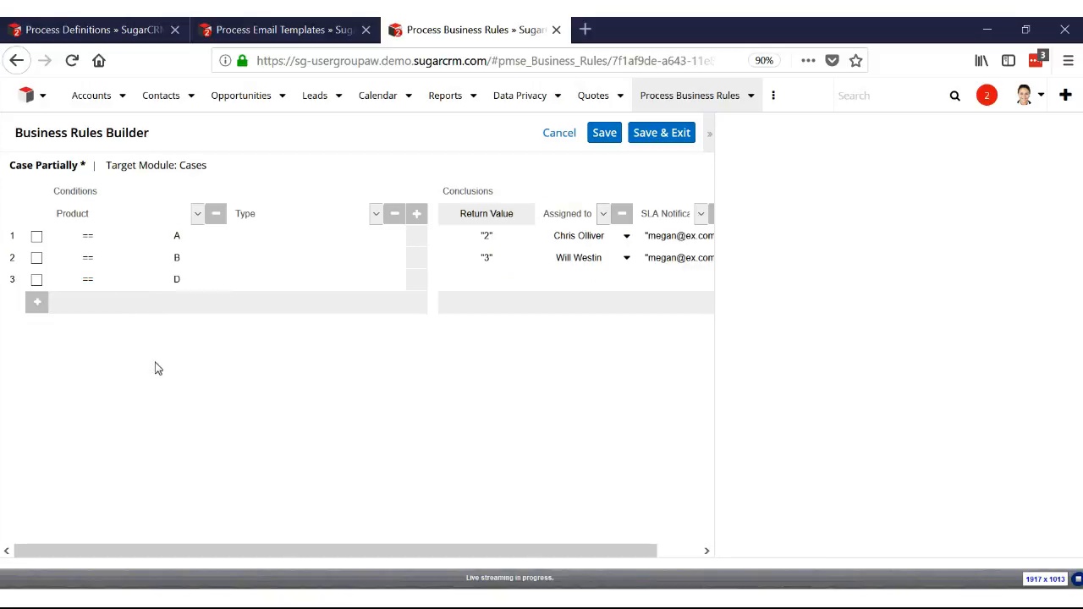
Set the third row's Type condition to == Installation
left_click(254, 283)
left_click(255, 289)
left_click(265, 301)
left_click(350, 288)
left_click(351, 287)
left_click(343, 313)
Set the third row's Return Value to the string constant "2"
left_click(489, 290)
scroll(457, 402, "down", 3)
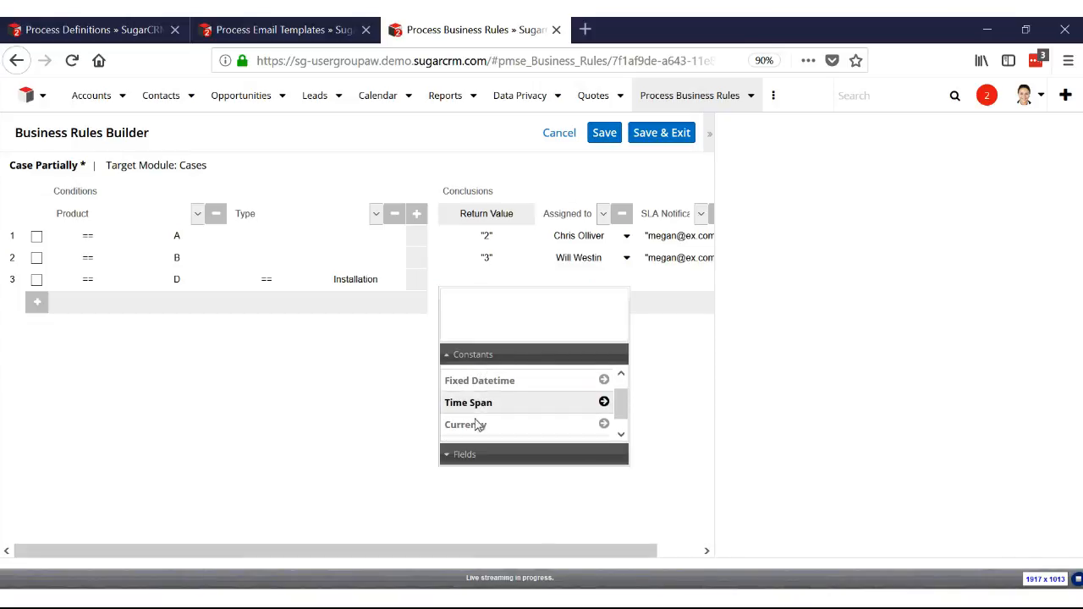
left_click(480, 428)
left_click(482, 410)
type("2")
left_click(474, 442)
left_click_drag(519, 413, 395, 405)
type("2")
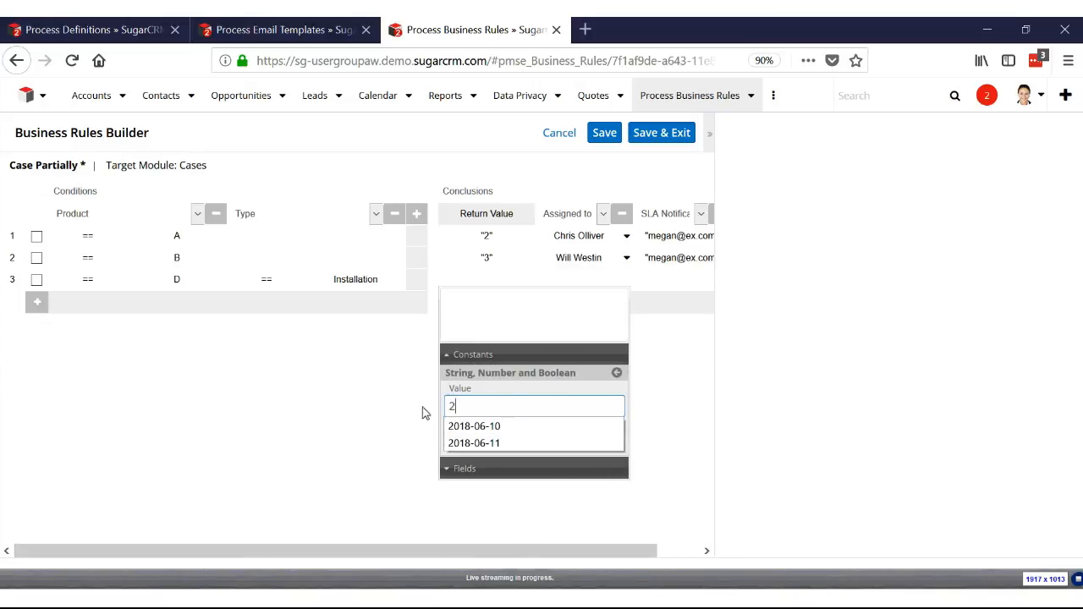
left_click(473, 412)
left_click(473, 444)
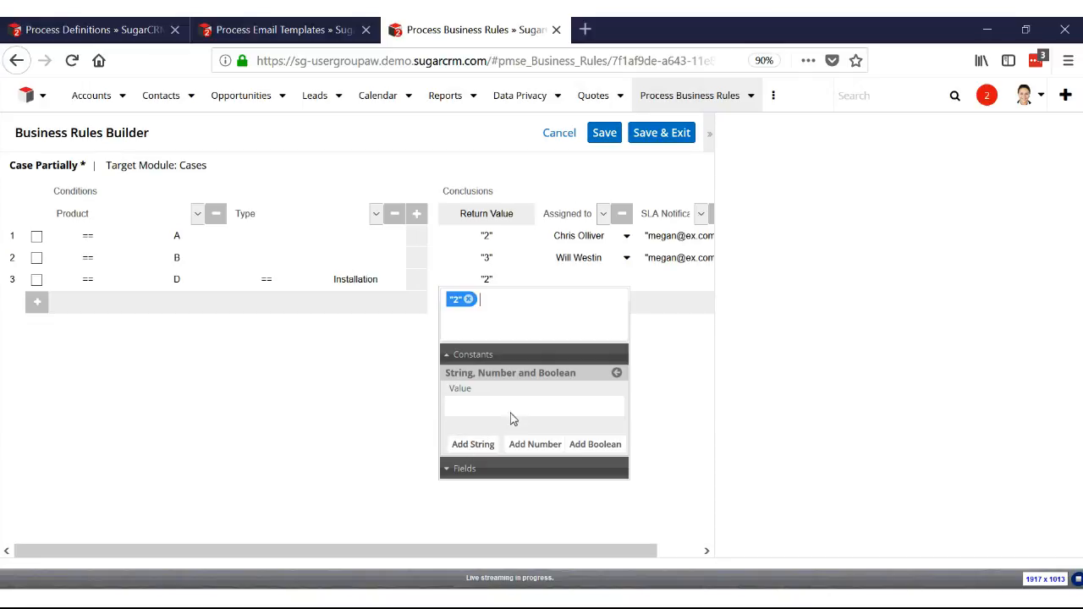
Find and choose the assigned user for the Product D, Installation row
left_click(575, 285)
left_click(568, 283)
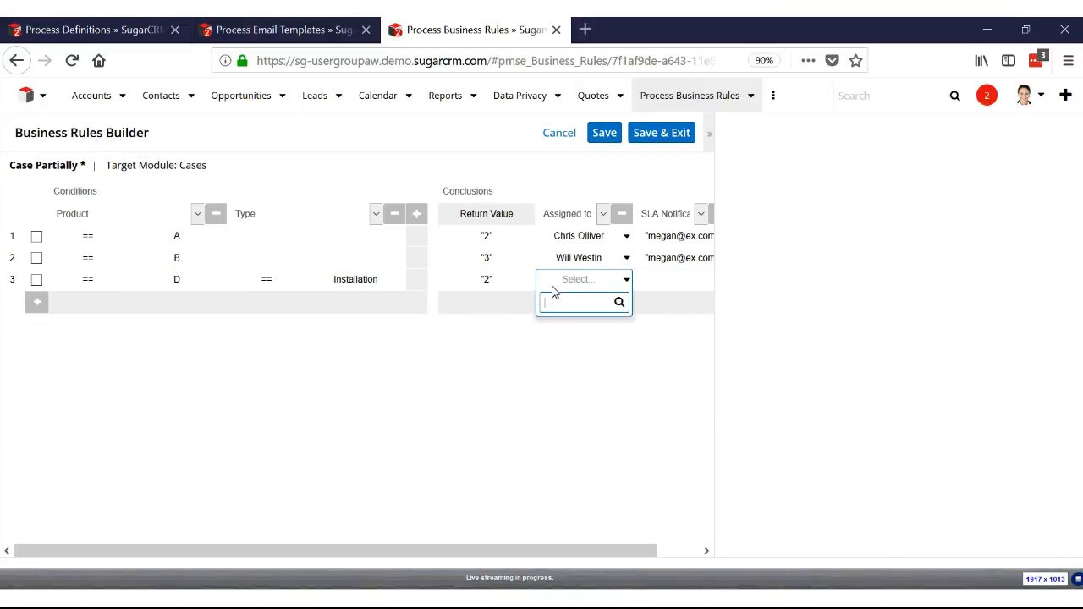
type("ma")
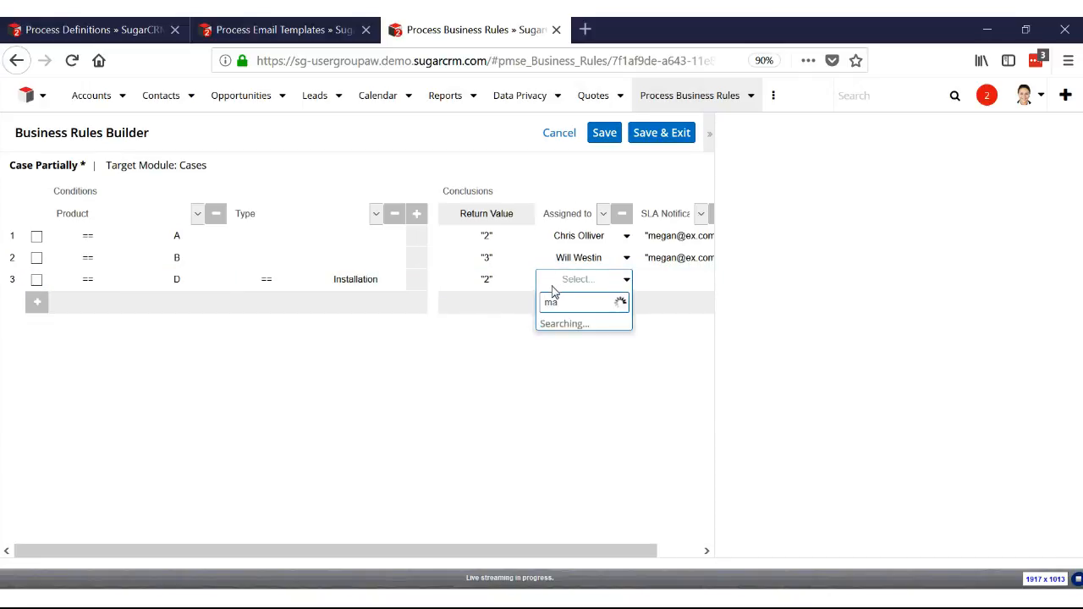
left_click(565, 332)
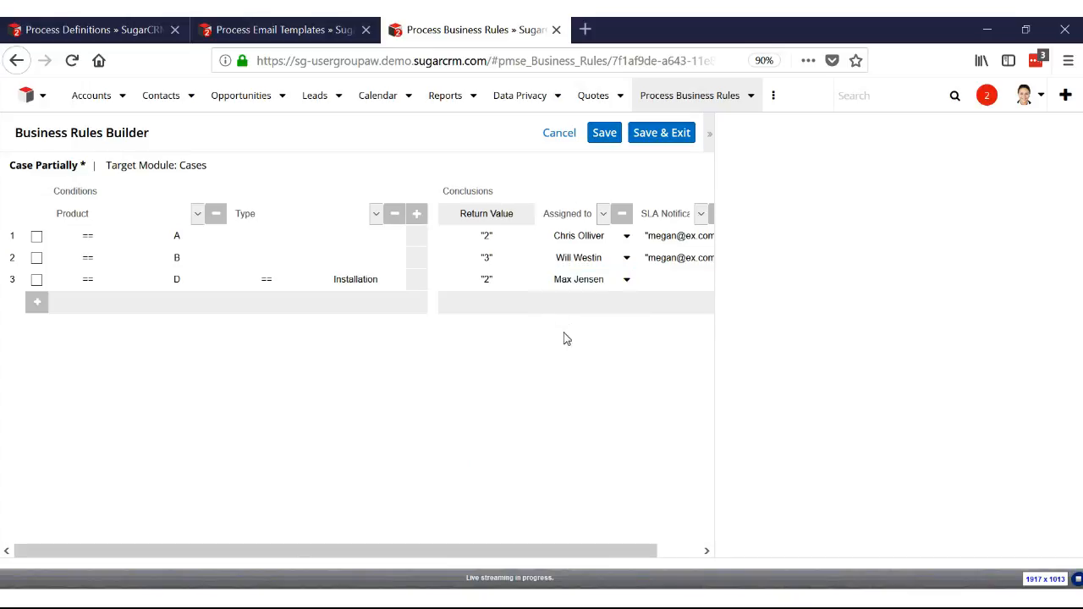
Enter the notification e-mail address as a string for SLA Notification Email in the third row
left_click(661, 282)
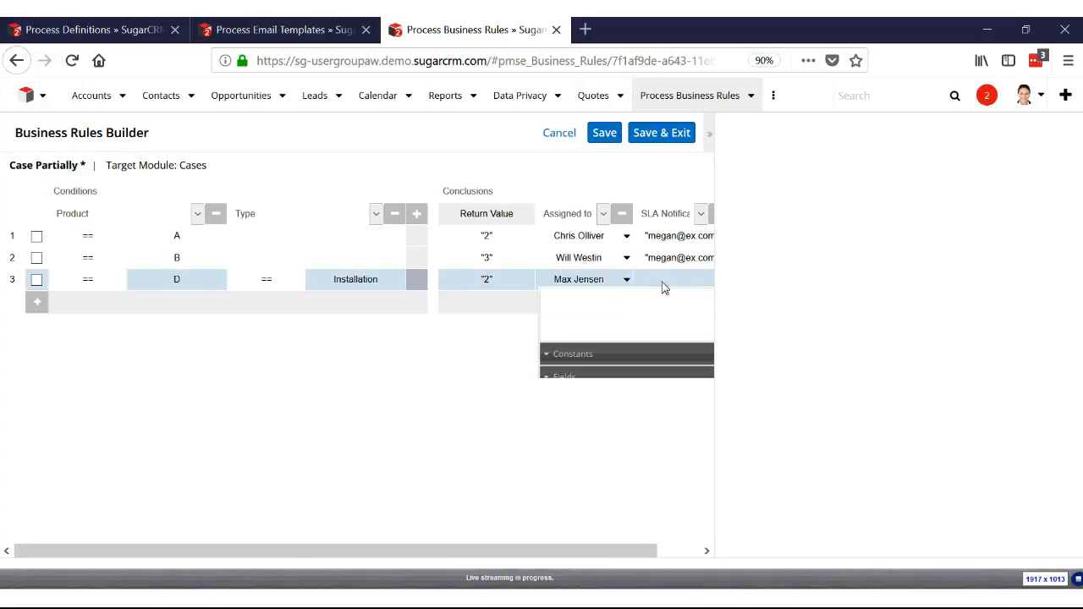
left_click(558, 355)
left_click(583, 373)
left_click(592, 407)
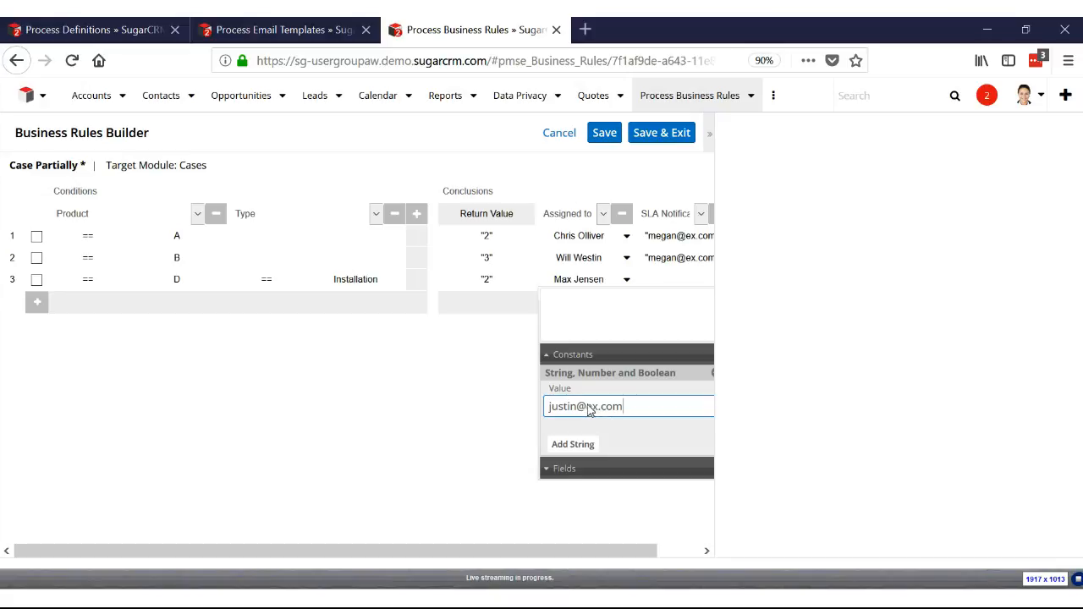
left_click(570, 446)
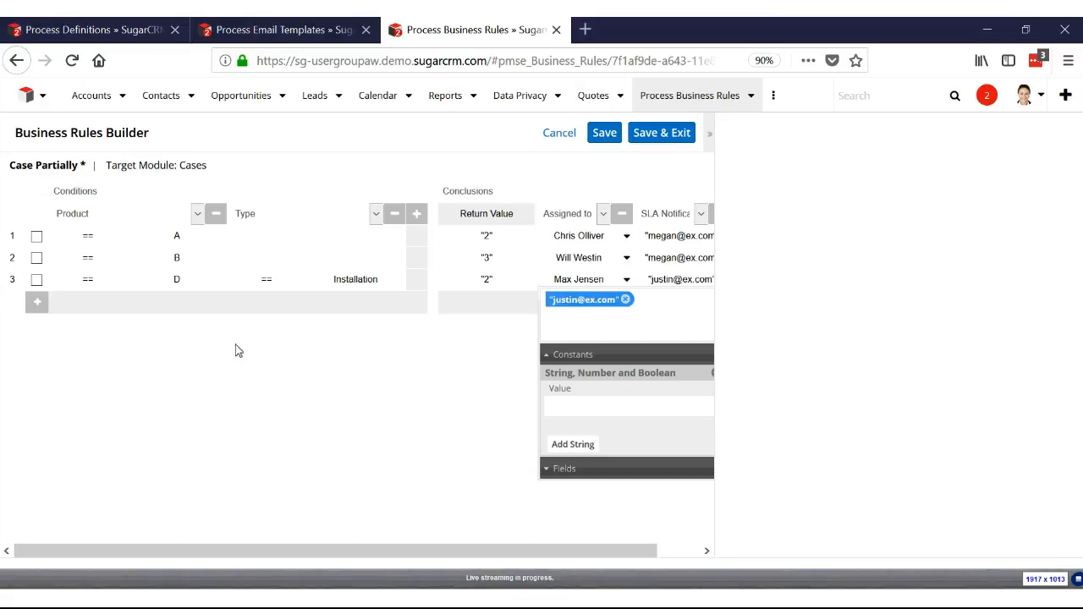
Add a fourth rule row with the Product condition == D
left_click(39, 305)
left_click(85, 302)
left_click(83, 323)
left_click(194, 306)
scroll(161, 370, "down", 2)
left_click(160, 375)
Set the fourth row's Type condition to == Administration
left_click(262, 303)
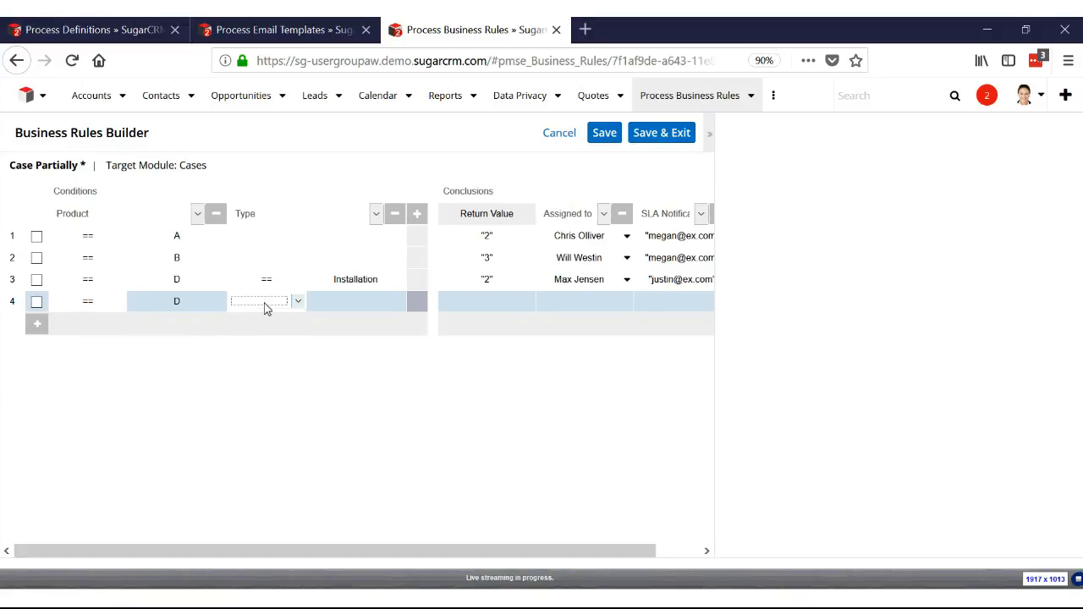
left_click(266, 307)
left_click(264, 338)
left_click(356, 304)
left_click(344, 357)
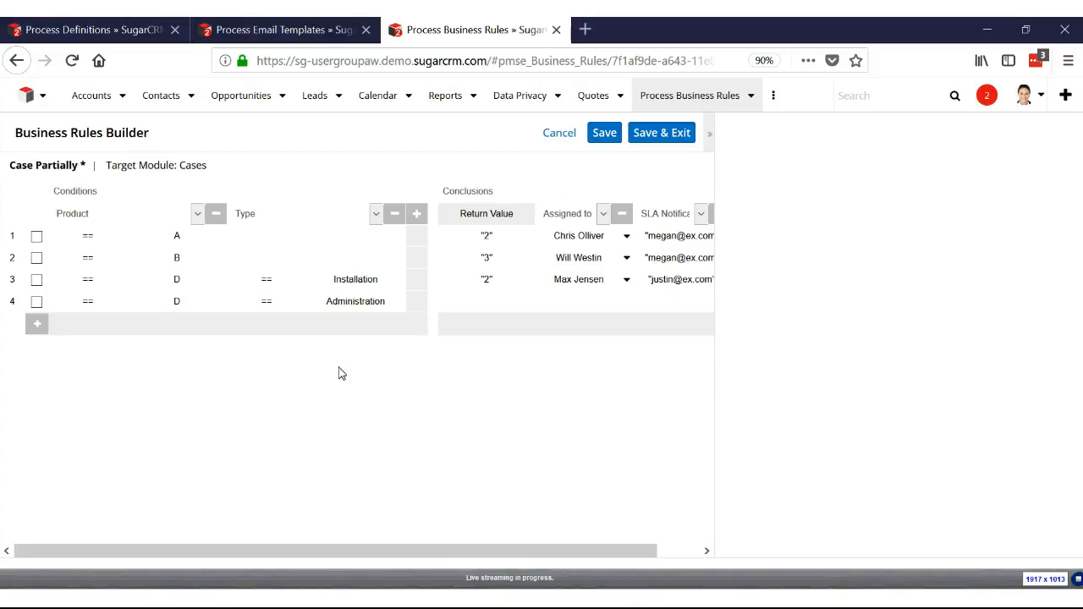
Delete the fourth rule row, which has no conclusions, and save and exit the Case Partially rule
left_click(664, 134)
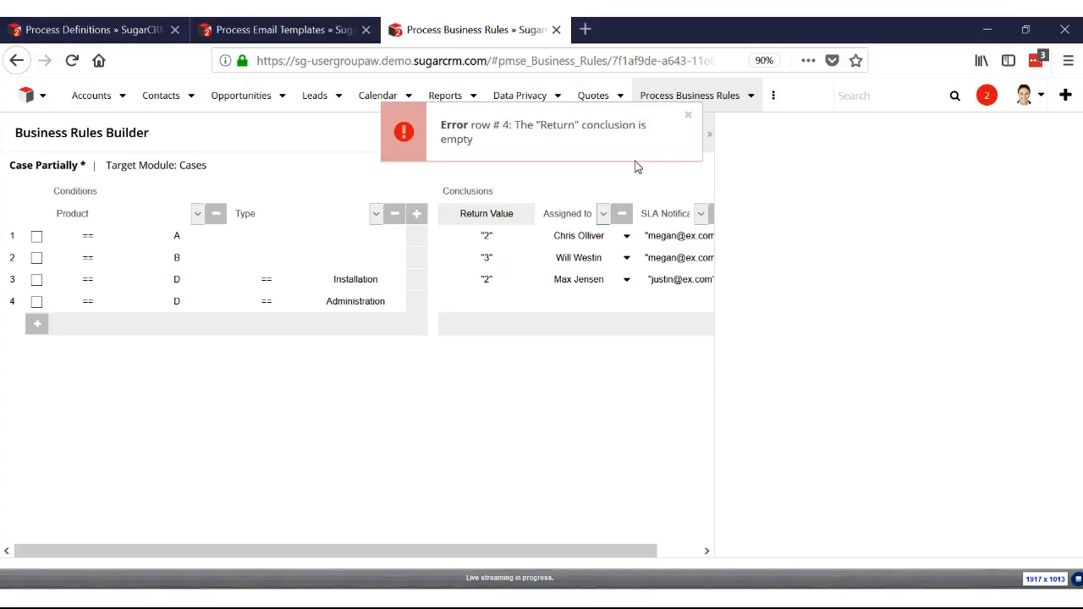
left_click(495, 306)
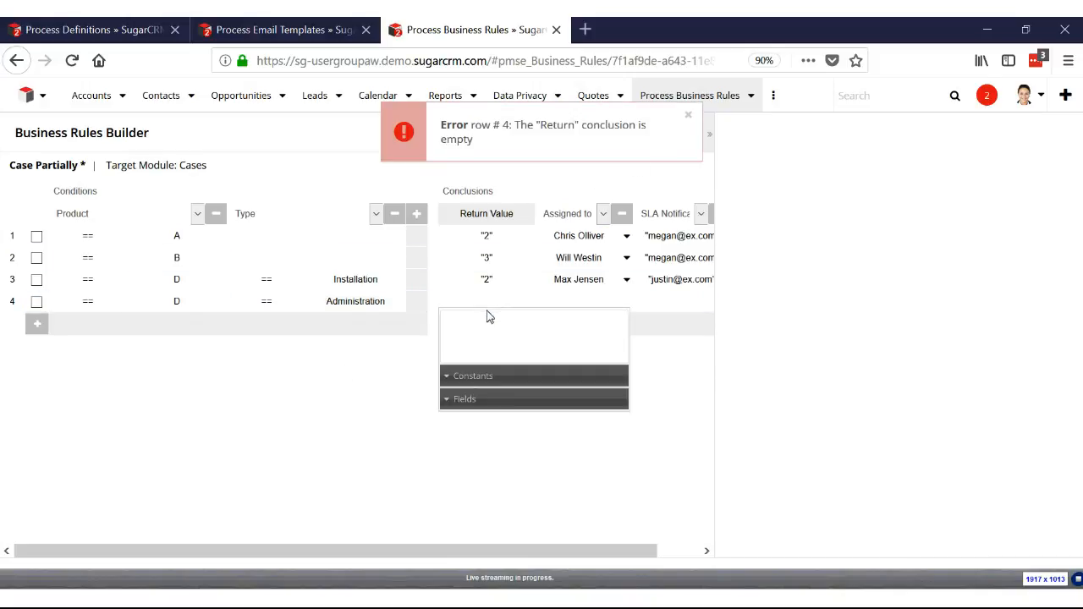
left_click(37, 303)
left_click(38, 216)
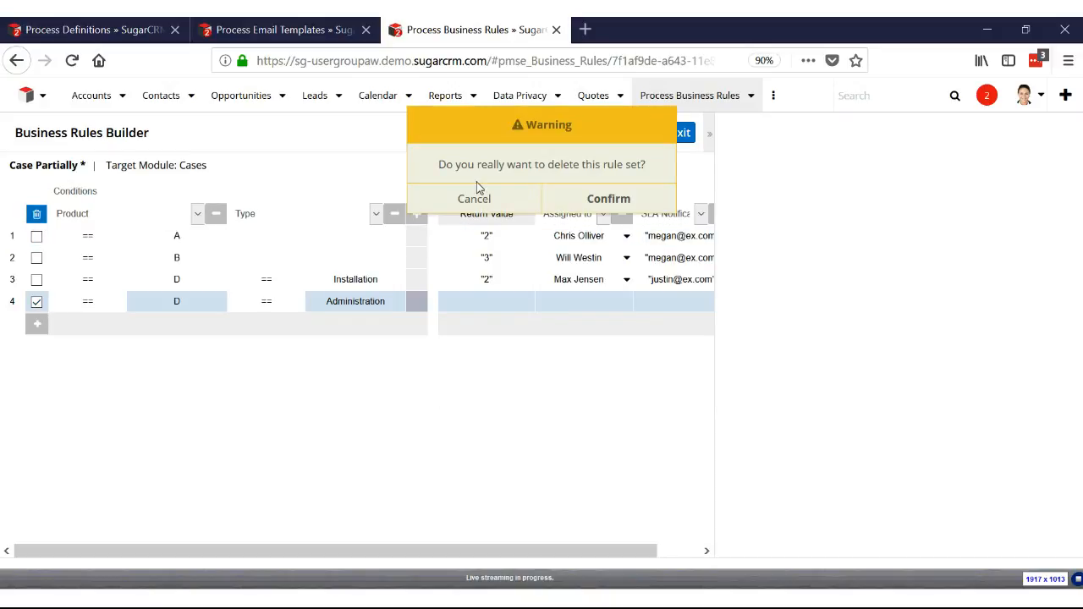
left_click(608, 200)
left_click(668, 137)
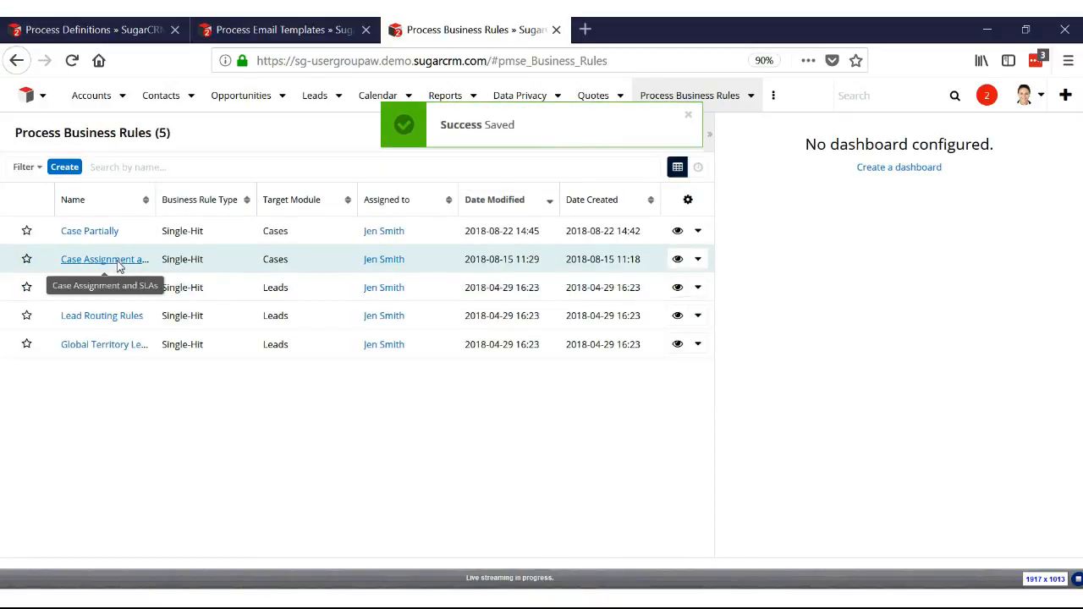
Open the design of the Case Assignment and SLAs business rule, review its conditions and conclusions, and leave without saving
left_click(697, 258)
left_click(653, 285)
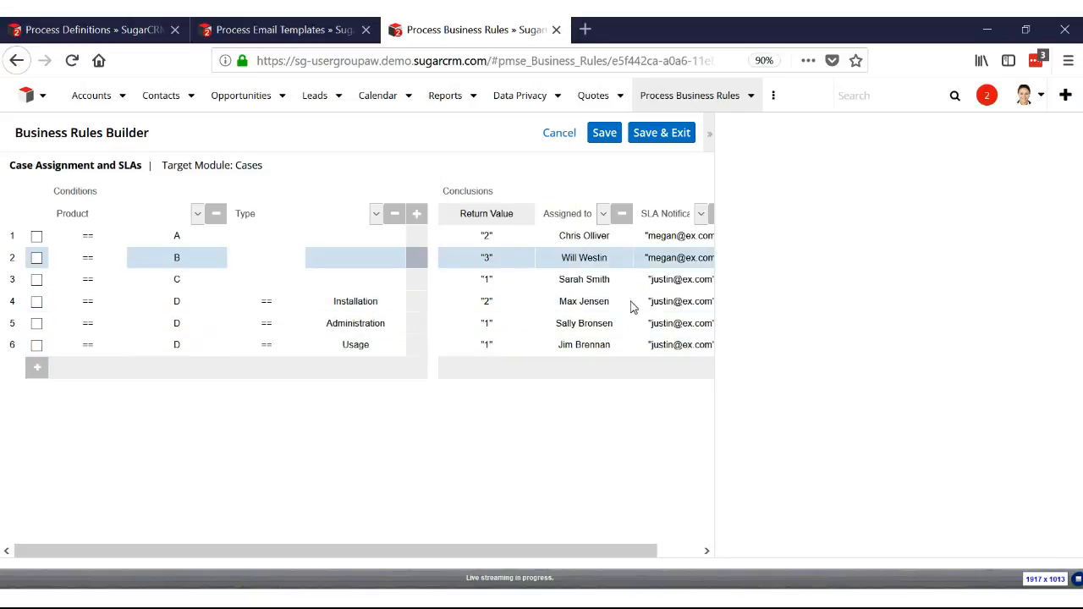
left_click(557, 134)
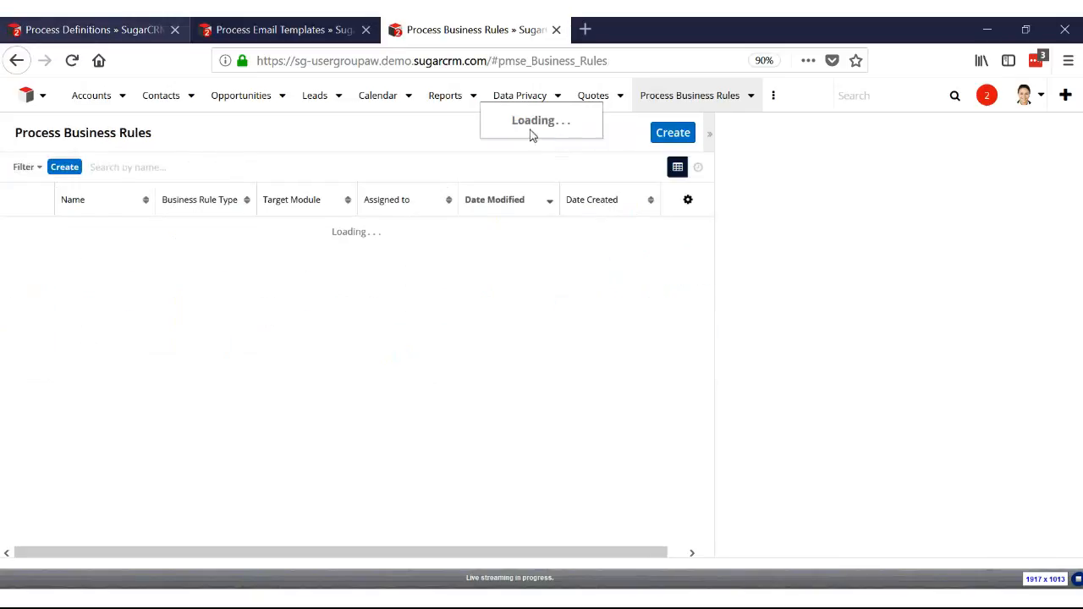
Start a new process definition named "Case Assignment & SLAs"
left_click(93, 30)
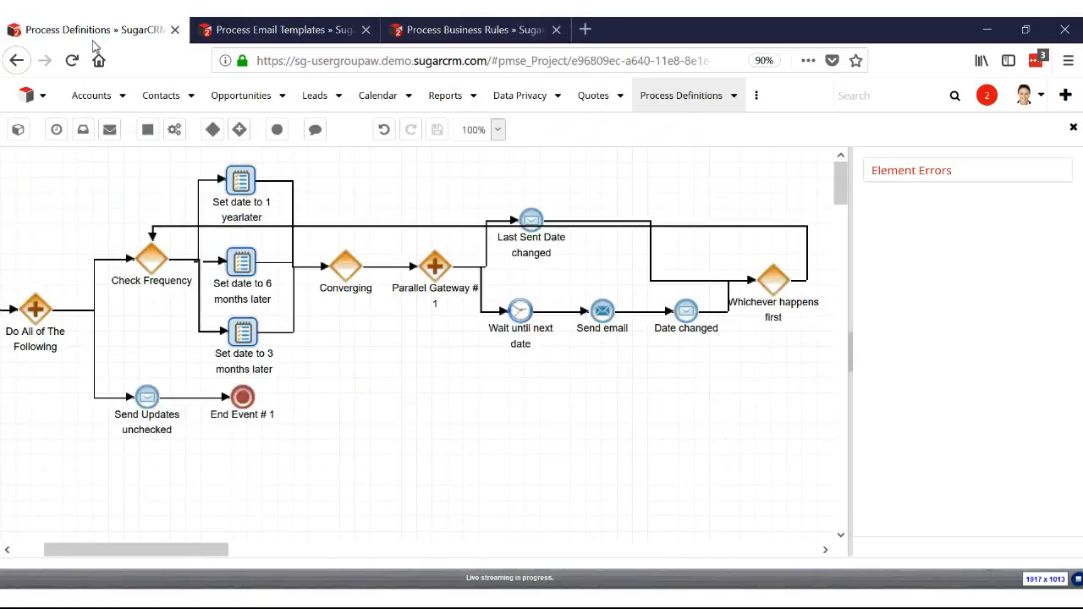
left_click(681, 96)
left_click(672, 133)
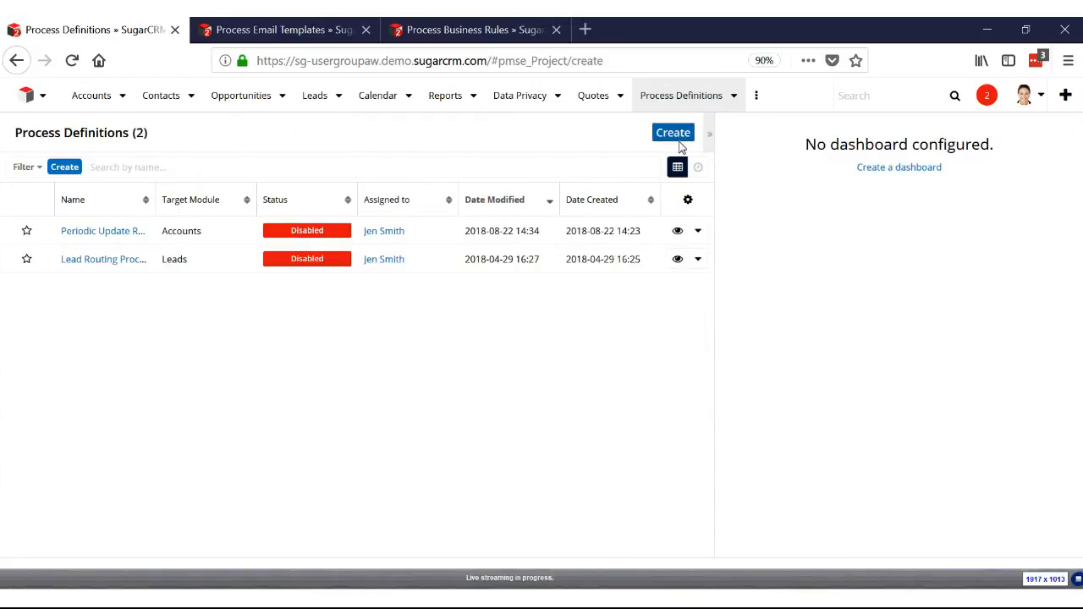
left_click(317, 144)
type("C")
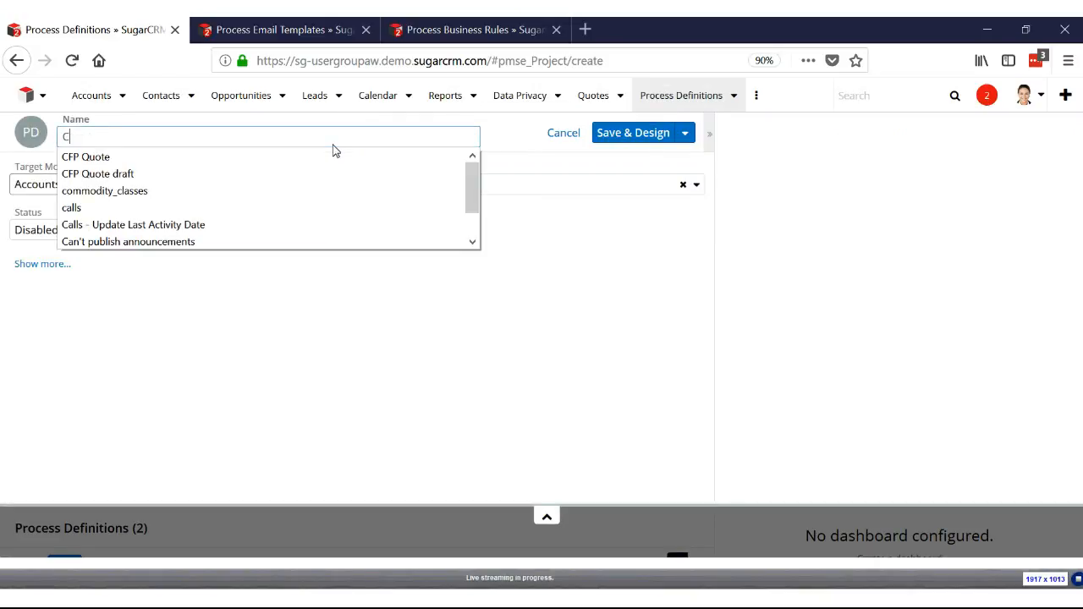
type("ase Assignment")
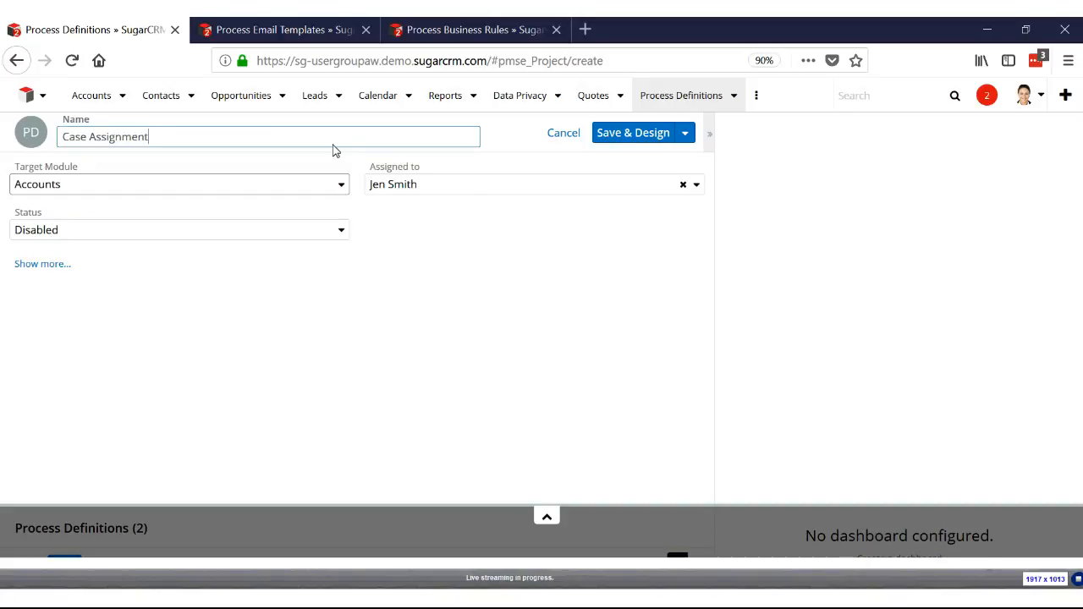
type(" & SLAs")
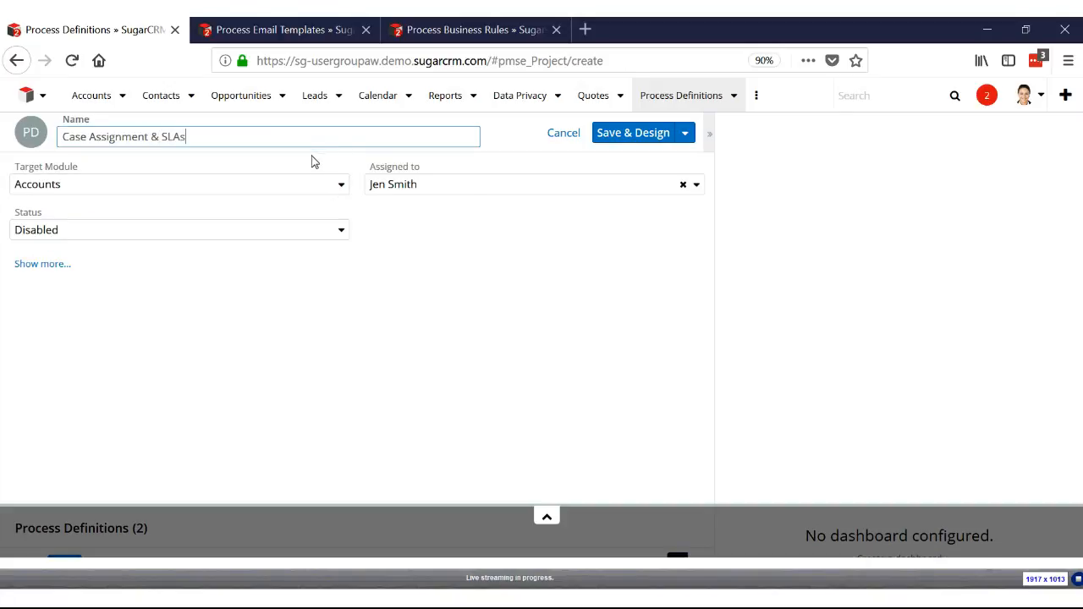
Set the process definition's target module to Cases and save it for designing
left_click(314, 184)
left_click(227, 336)
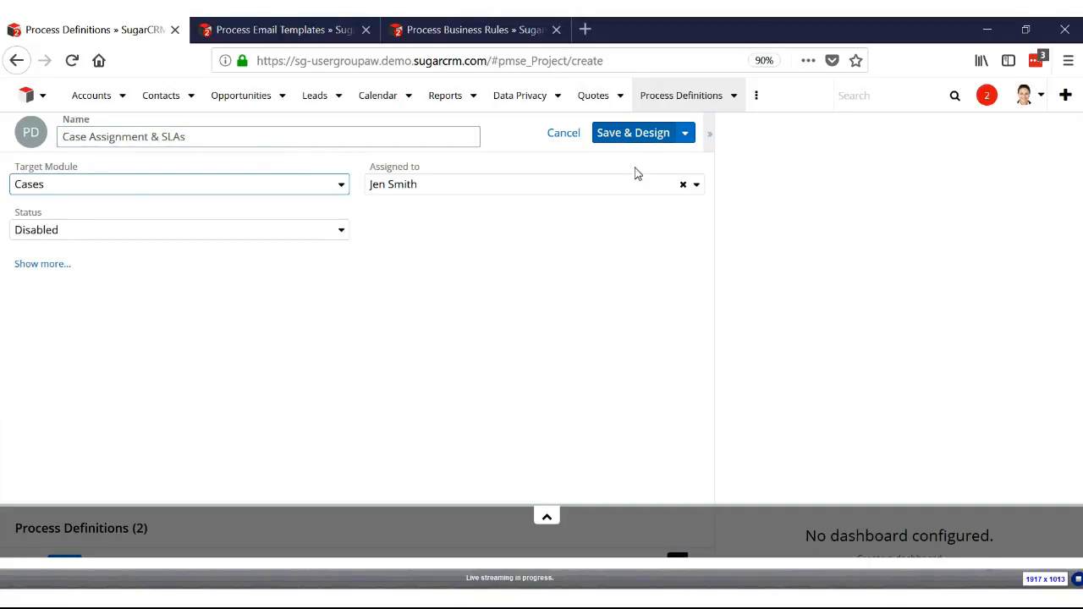
left_click(648, 139)
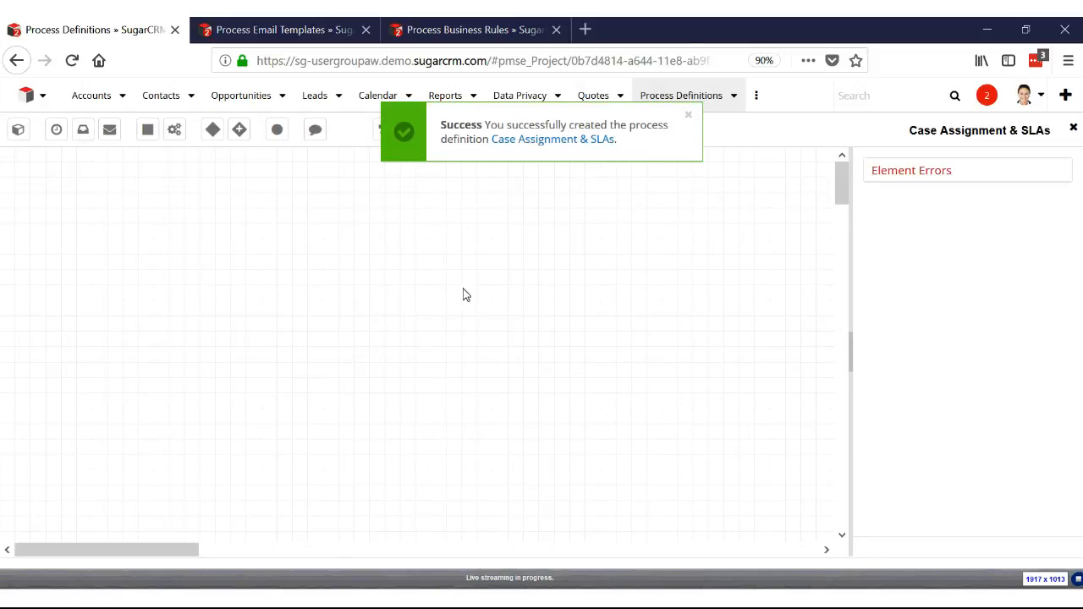
Place a start event on the process canvas and name it "New Cases"
left_click_drag(17, 128, 68, 263)
type("New Cases")
key("Return")
Configure the New Cases event to apply to New Records Only and save its settings
right_click(68, 264)
left_click(105, 270)
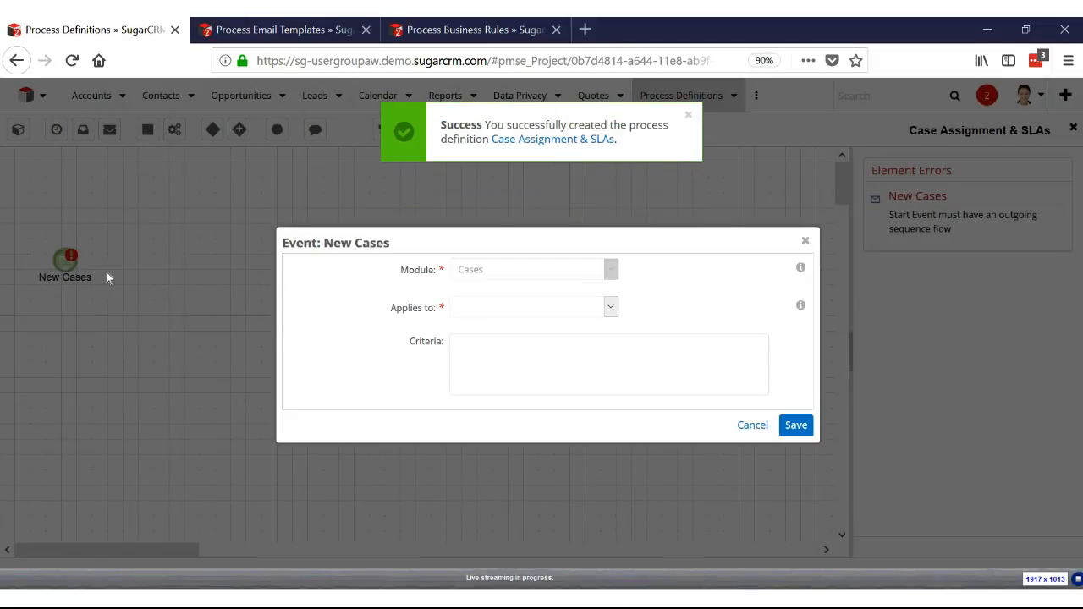
left_click(496, 309)
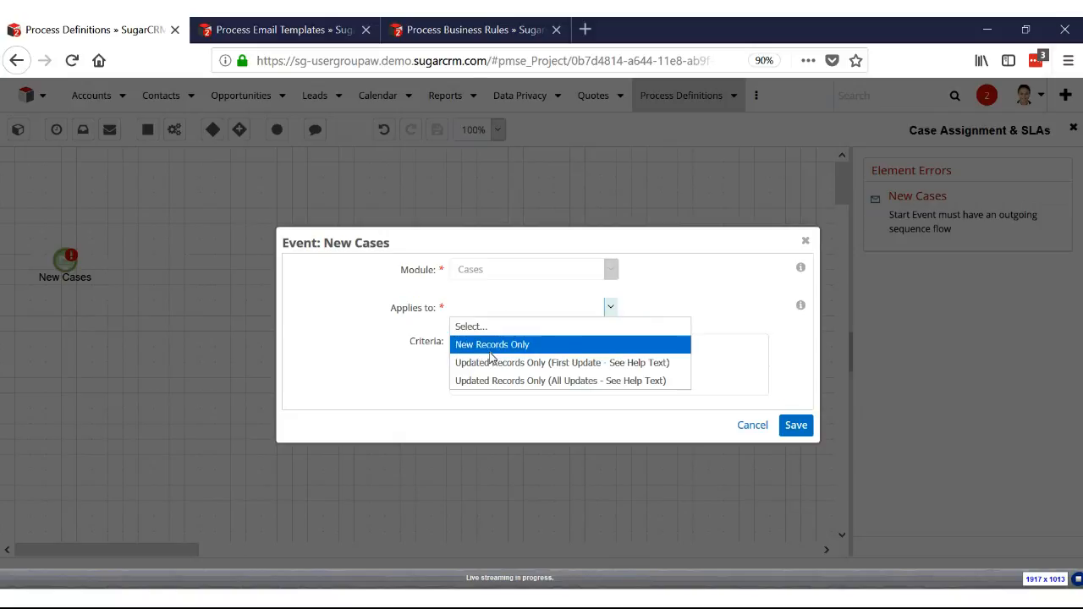
left_click(489, 349)
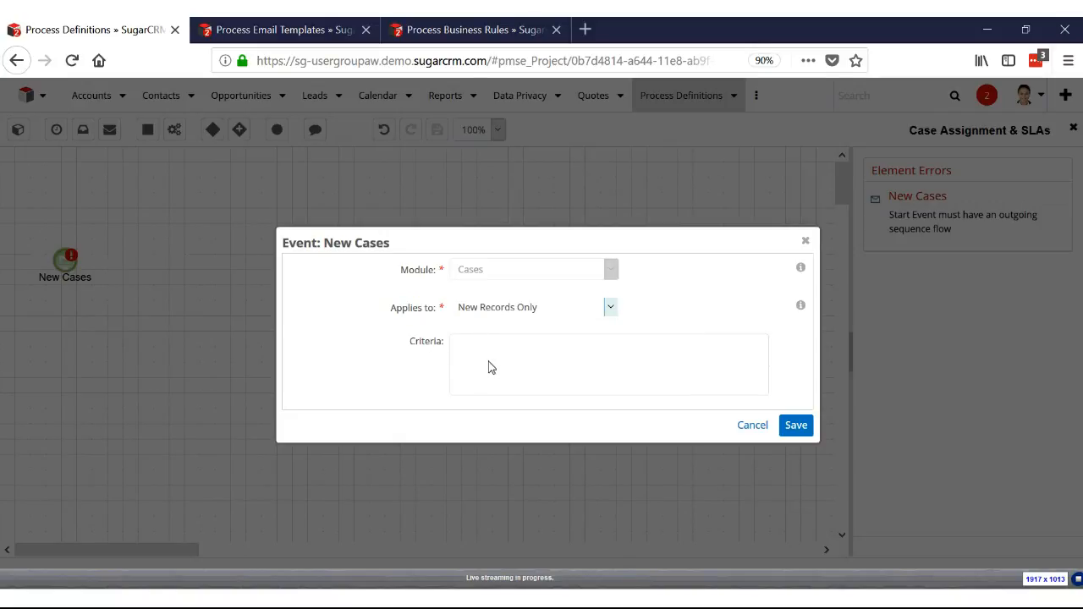
left_click(795, 425)
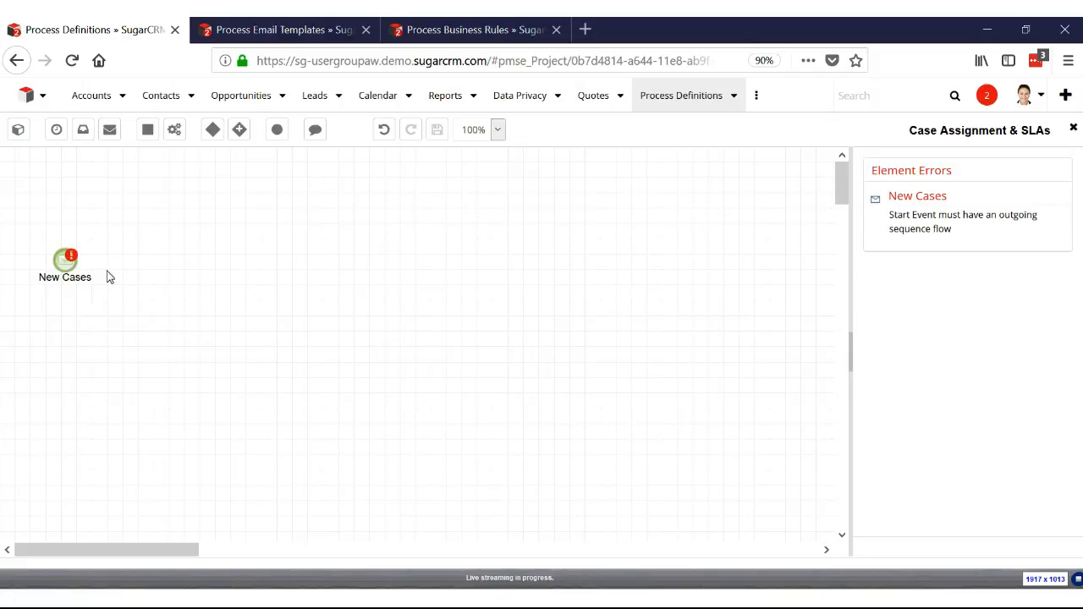
Add an action named "Check Business Rule" beside the start event and set its action type to Business Rule
left_click_drag(179, 130, 172, 259)
type("Ch")
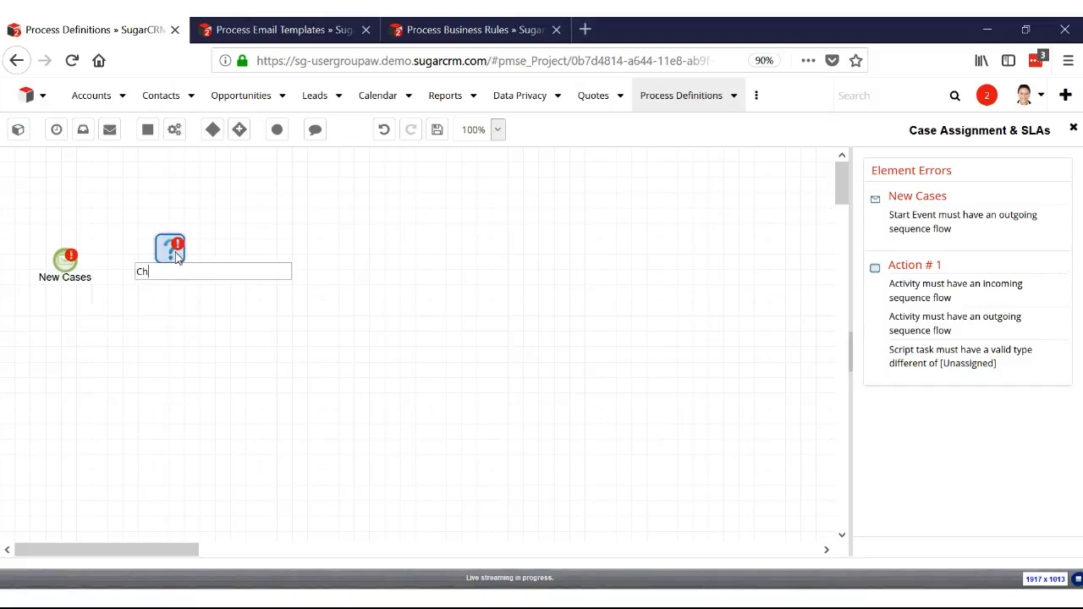
type("eck Business Rules")
key("Return")
right_click(175, 251)
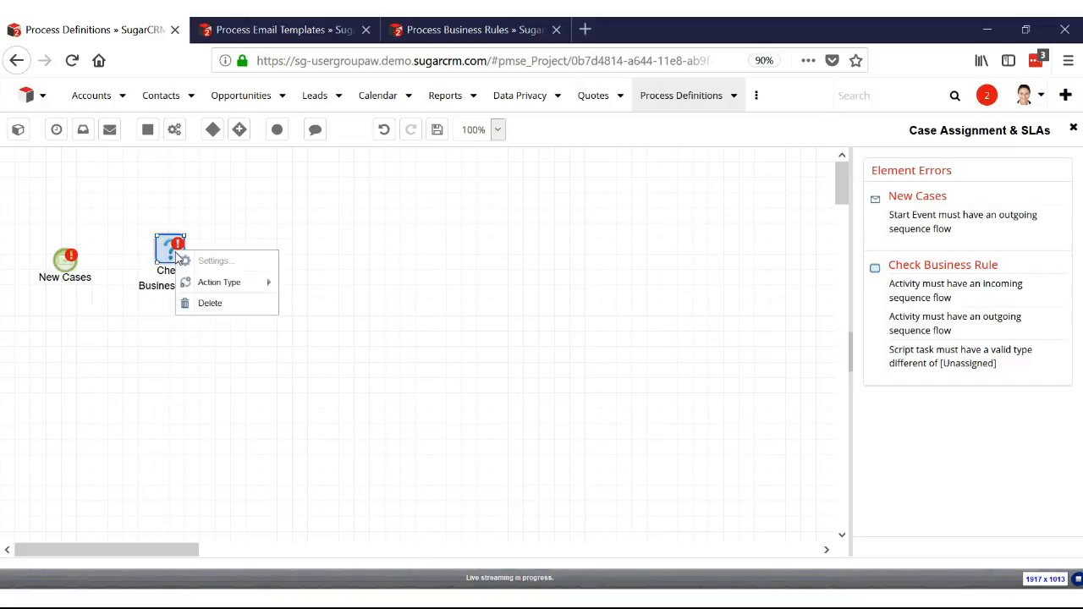
mouse_move(218, 282)
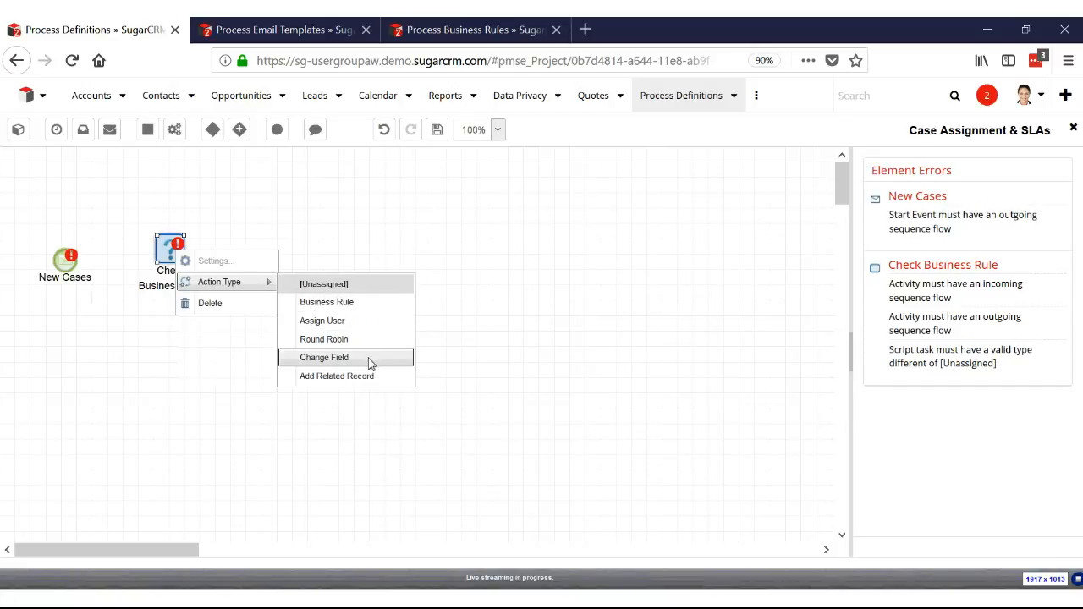
left_click(347, 302)
Assign the Case Assignment and SLAs rule to the Check Business Rule action and connect the New Cases event to it
right_click(175, 251)
left_click(186, 260)
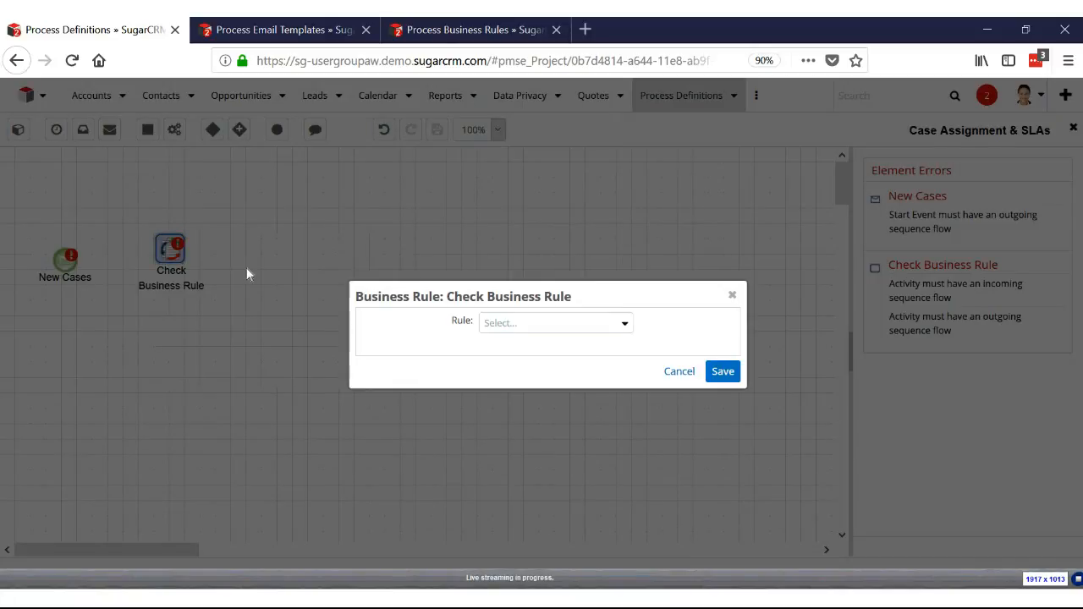
left_click(504, 322)
left_click(563, 379)
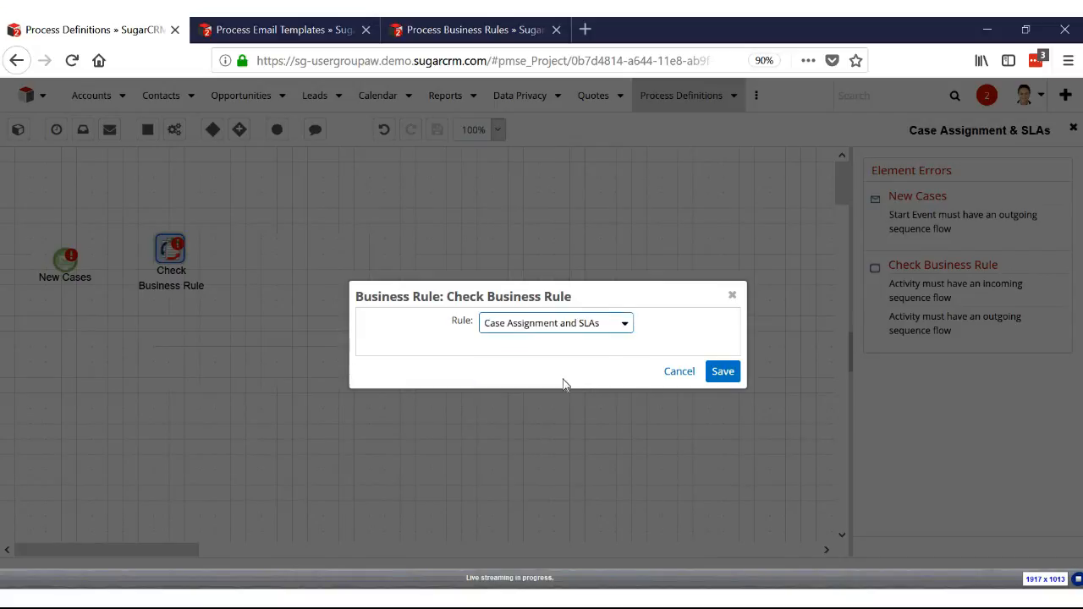
left_click(713, 372)
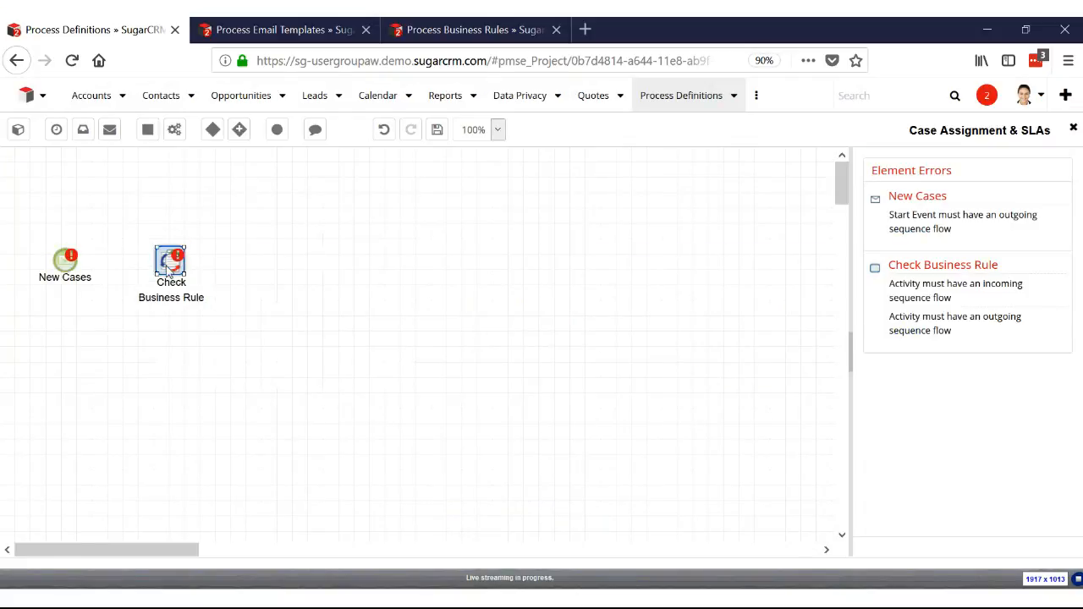
left_click(76, 268)
left_click_drag(75, 267, 172, 264)
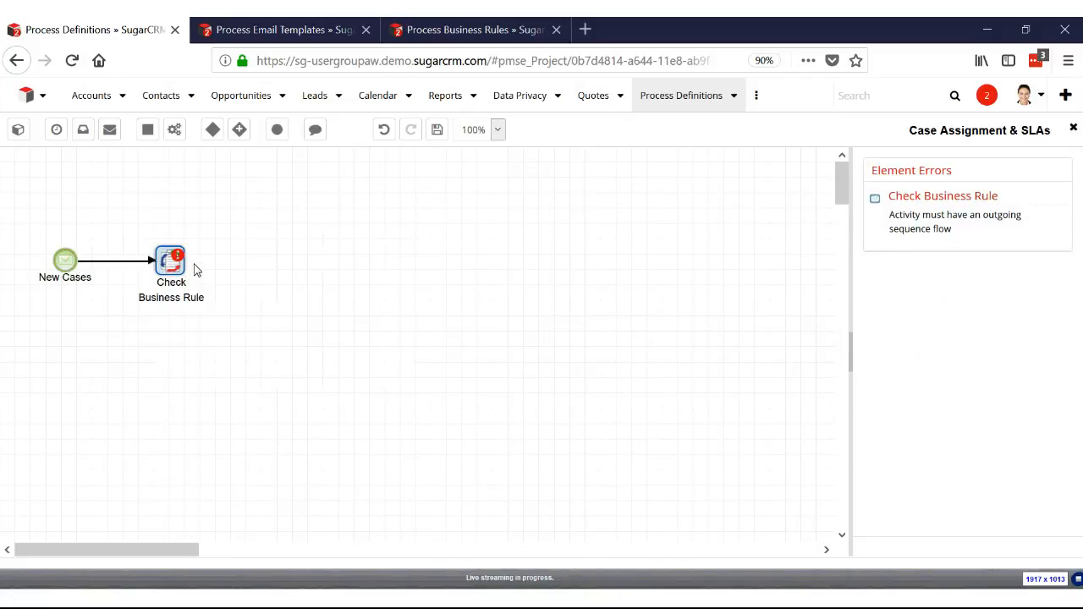
Add an exclusive gateway named "Check result" beside Check Business Rule and connect the action to it
left_click_drag(217, 133, 259, 262)
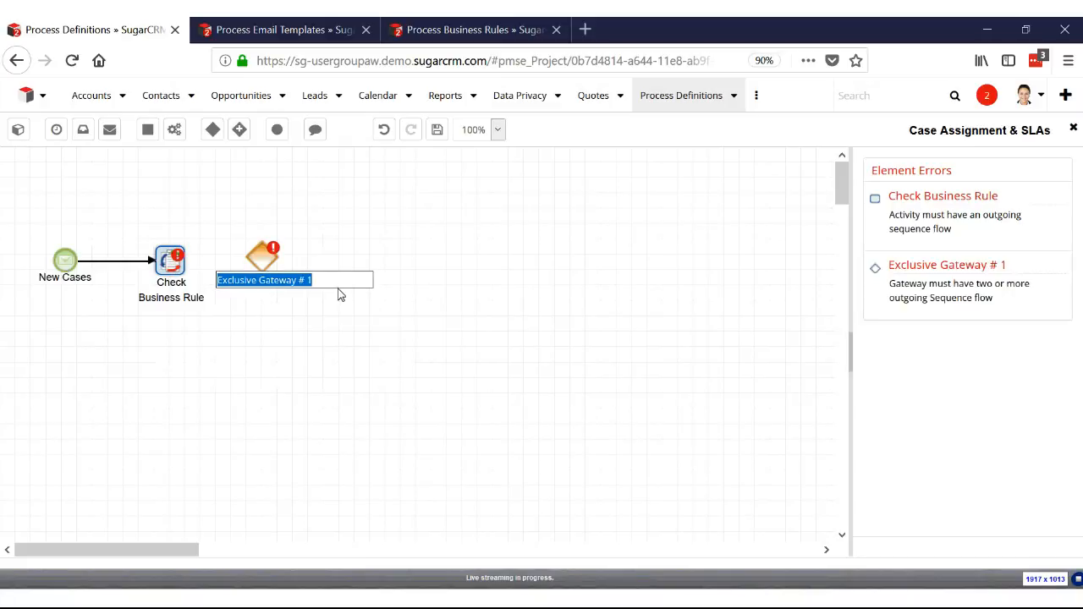
type("C")
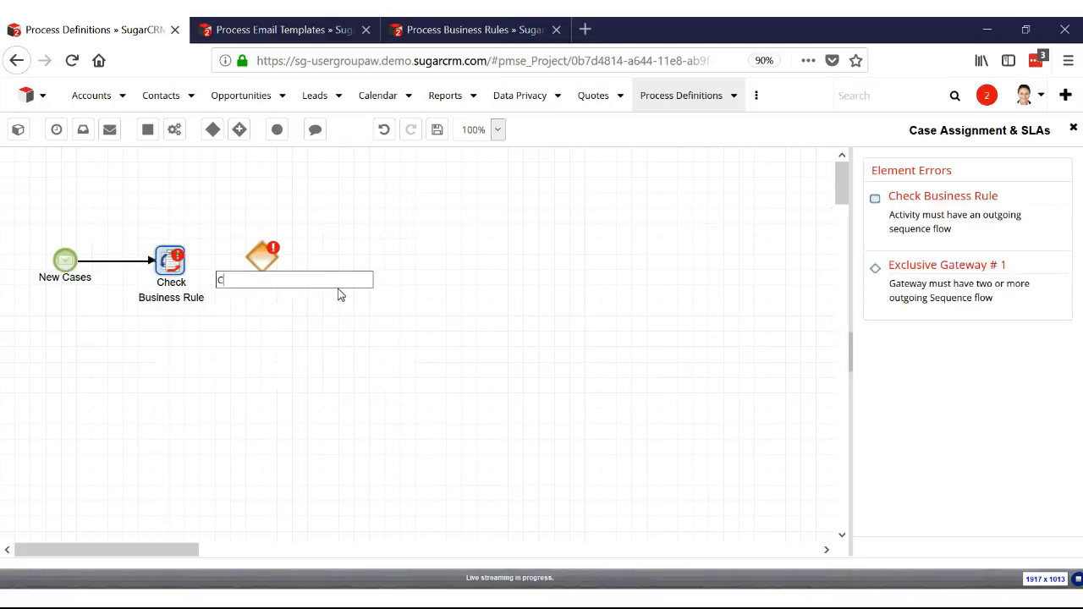
type("heck result")
key("Return")
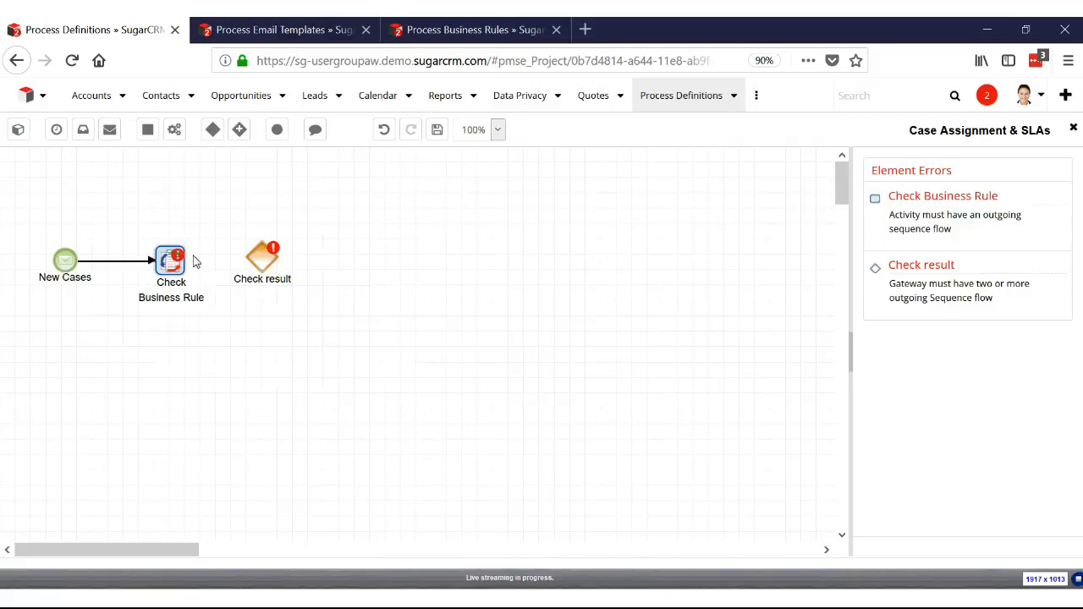
left_click_drag(187, 262, 259, 272)
Place a wait event above and beyond the Check result gateway and name it "Wait 1 day"
left_click_drag(56, 129, 363, 187)
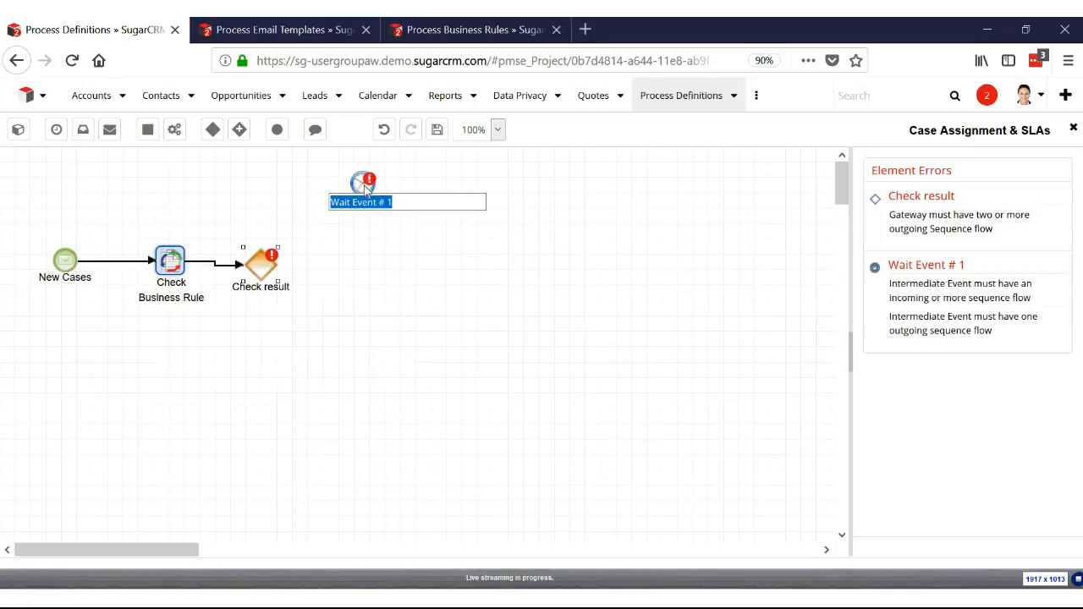
type("Wi")
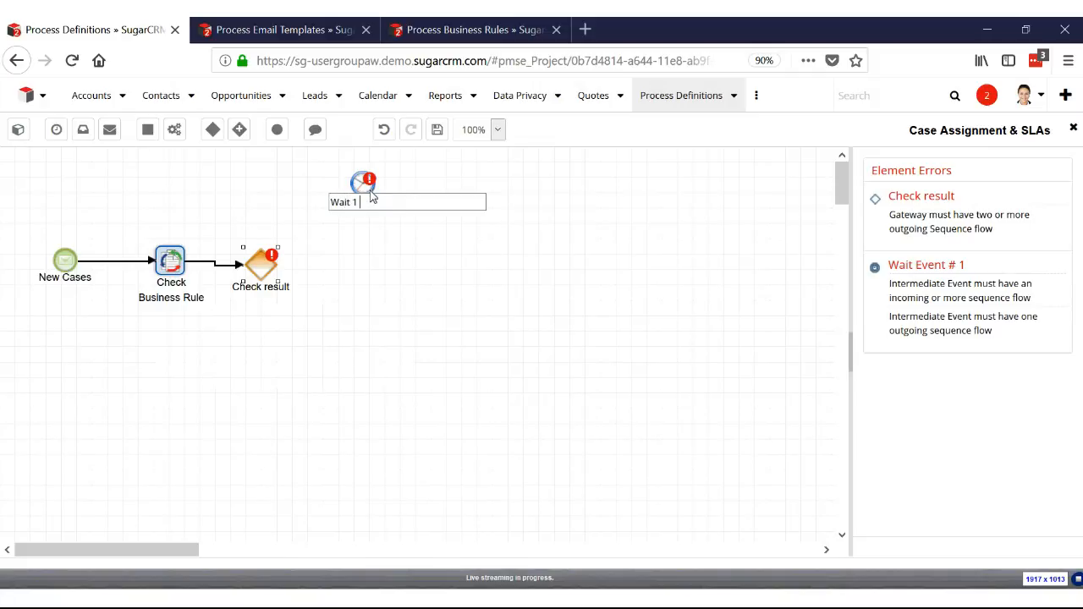
key("Return")
Place a start event below the Wait 1 day event and name it "Wait 2 days"
left_click_drag(26, 130, 368, 247)
type("Wait 2 days")
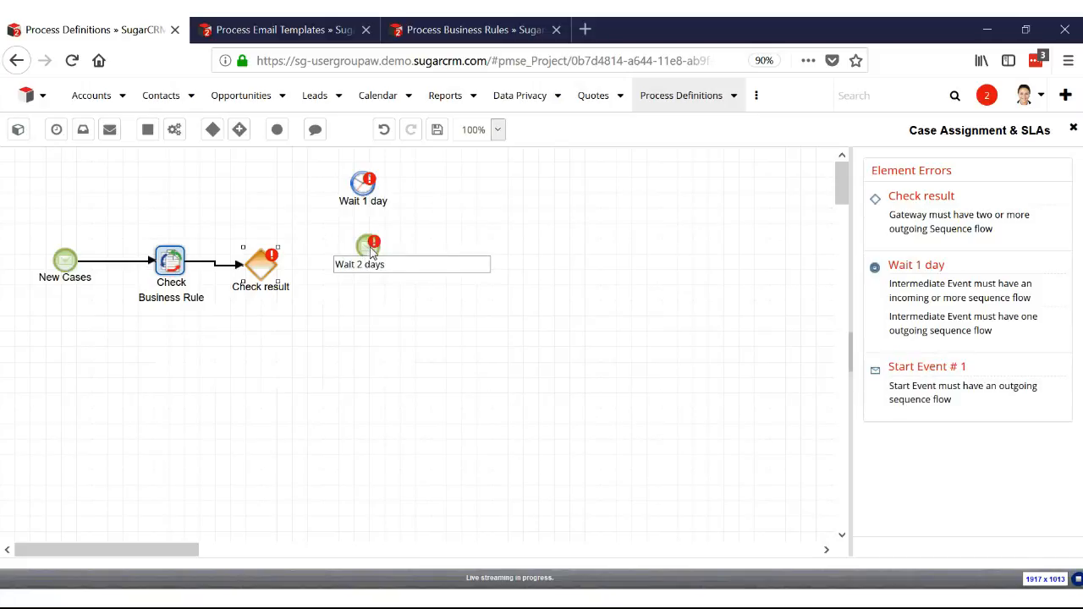
key("Return")
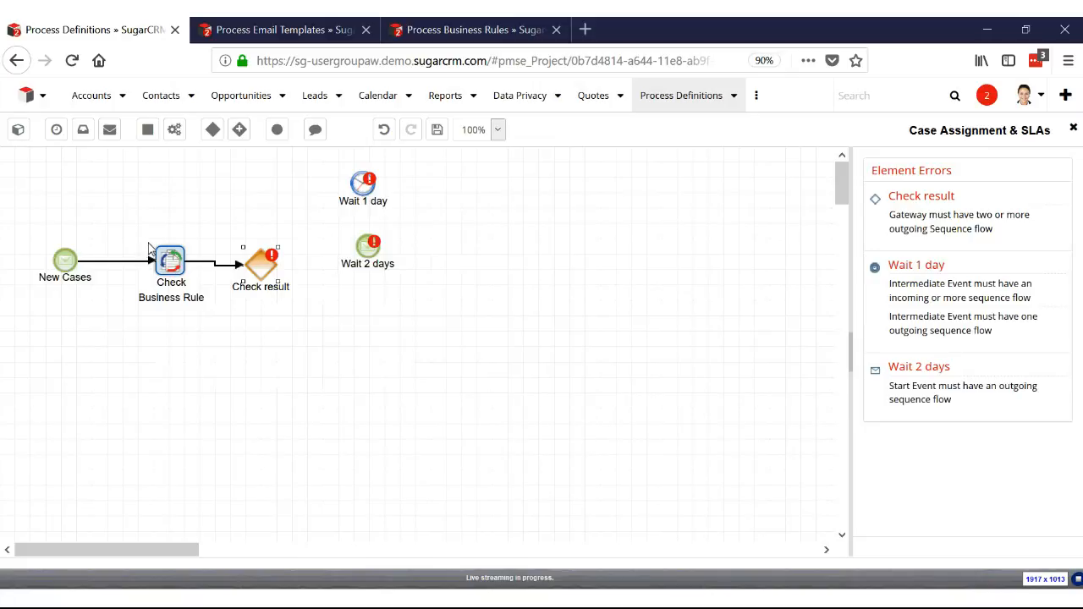
Set the Wait 1 day event's duration to 1 with the matching time unit, and connect the Check result gateway to it
right_click(369, 194)
left_click(409, 201)
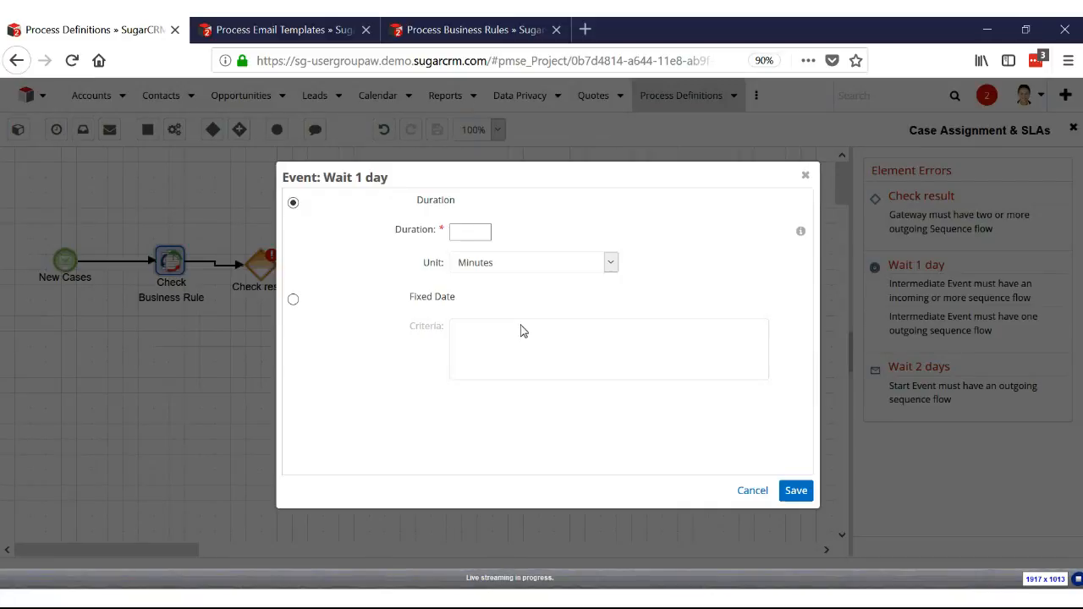
left_click(472, 236)
type("1")
left_click(500, 261)
left_click(491, 282)
left_click(783, 490)
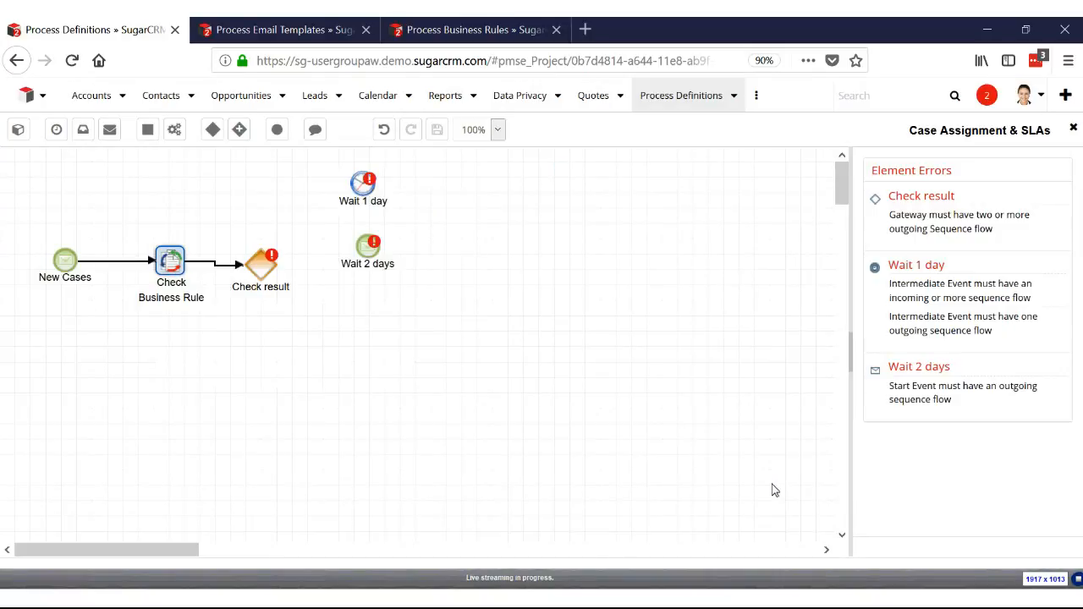
left_click_drag(276, 267, 350, 185)
left_click_drag(262, 262, 359, 186)
Try to connect the Check result gateway to the Wait 2 days start event and delete that event
left_click_drag(279, 274, 365, 255)
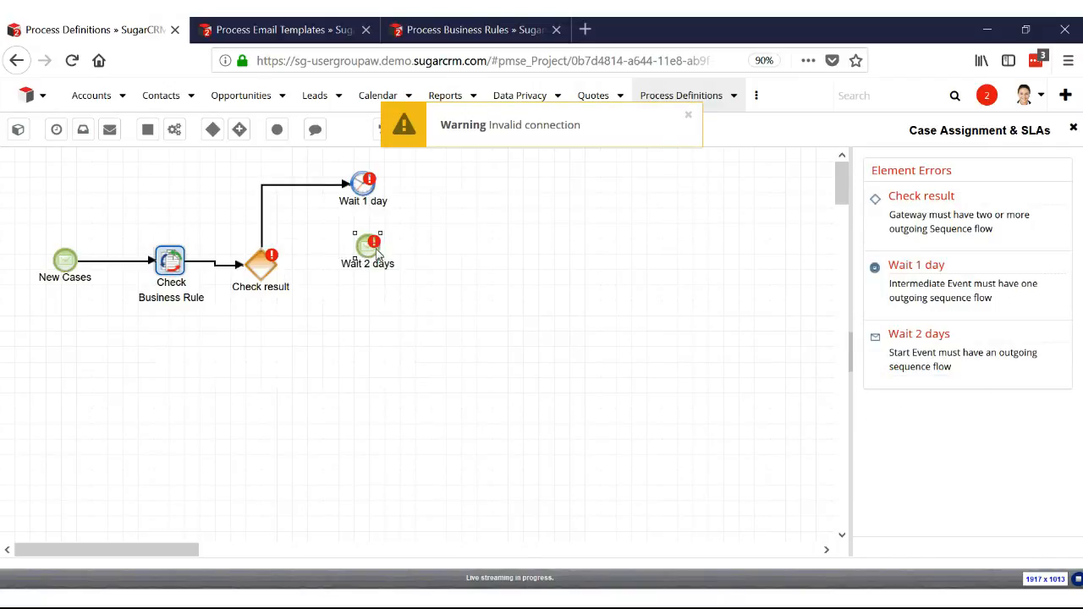
left_click(375, 262)
key("Delete")
Place two more wait events with default names below Wait 1 day and connect the Check result gateway to both
left_click_drag(60, 131, 377, 261)
left_click(347, 260)
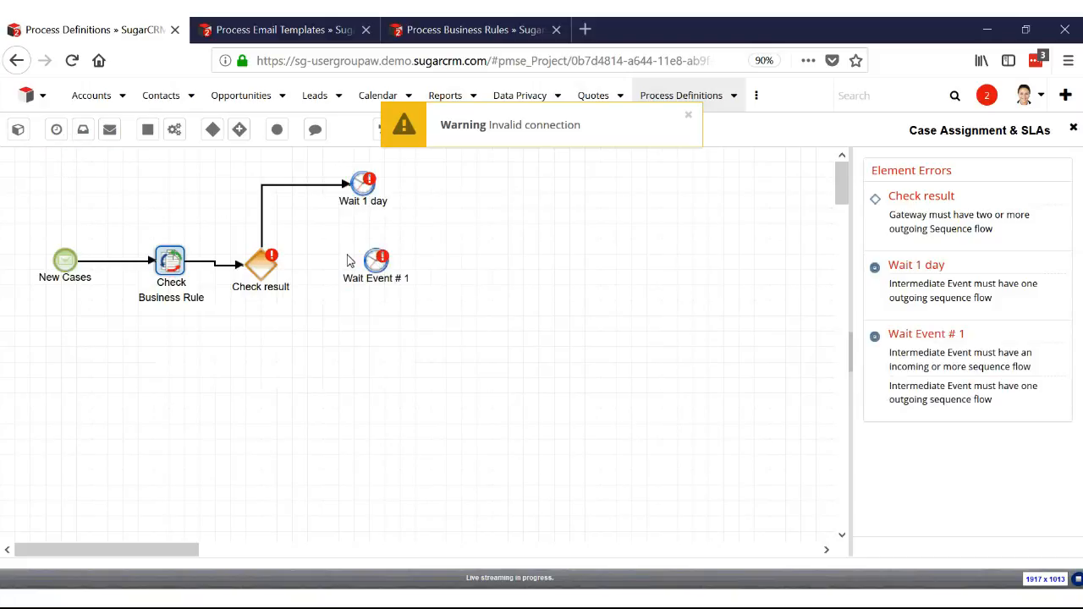
left_click_drag(56, 130, 336, 315)
left_click(338, 303)
left_click_drag(279, 271, 372, 264)
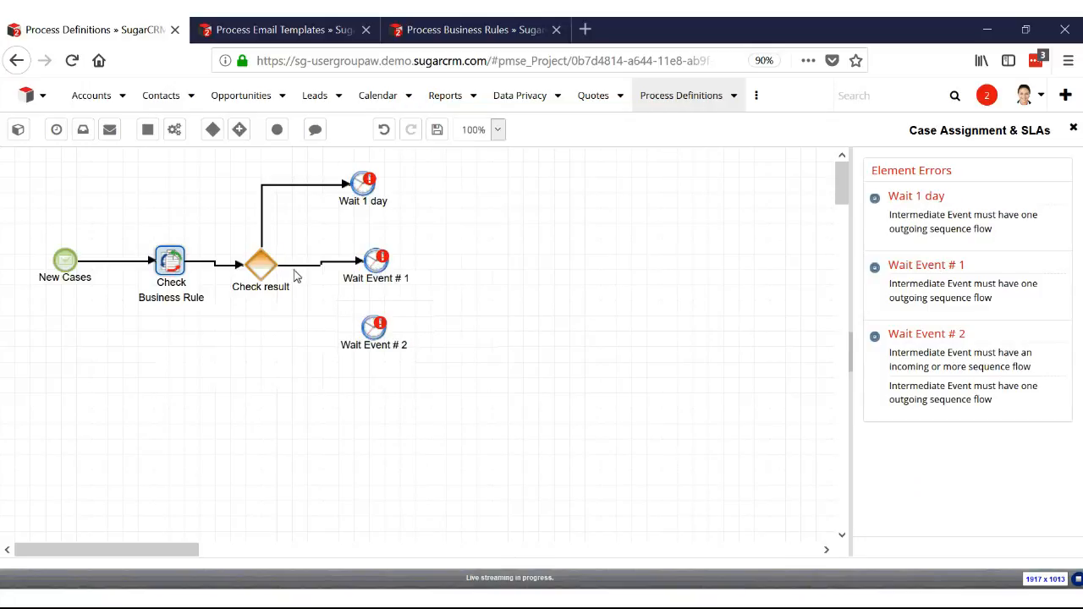
left_click_drag(277, 273, 373, 328)
Set the Check result gateway's Wait 1 day criteria to Check Business Rule is equal to "1" and save the settings
right_click(264, 274)
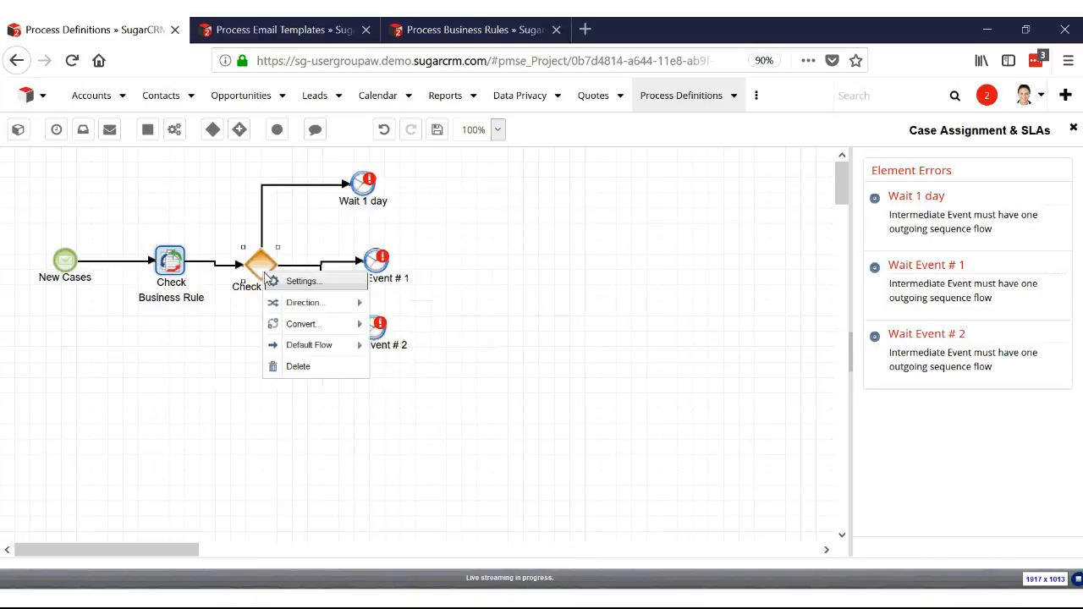
left_click(280, 279)
left_click(479, 221)
left_click(472, 309)
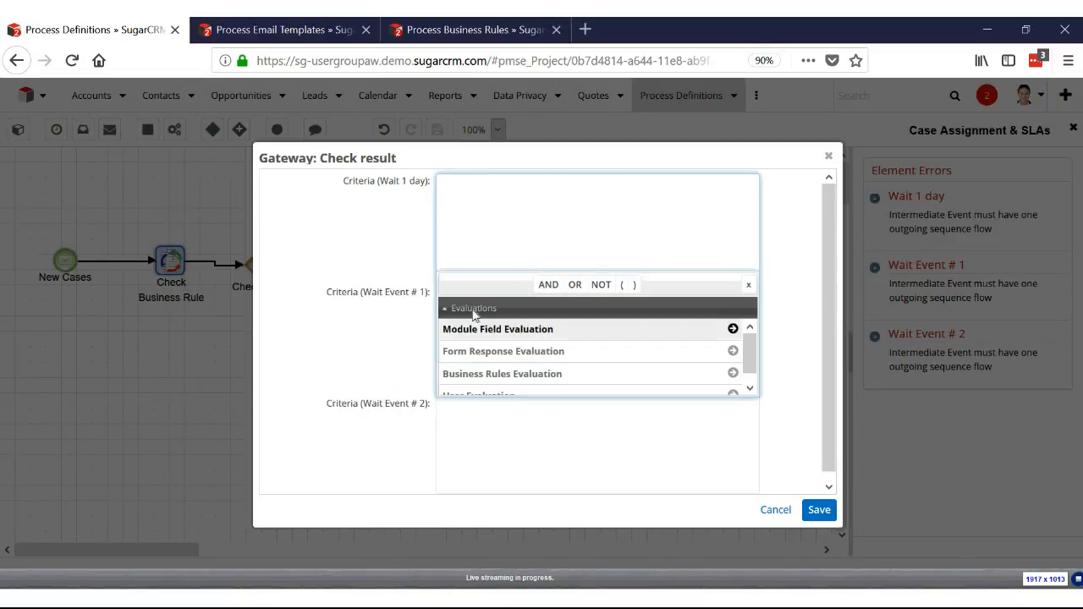
left_click(511, 374)
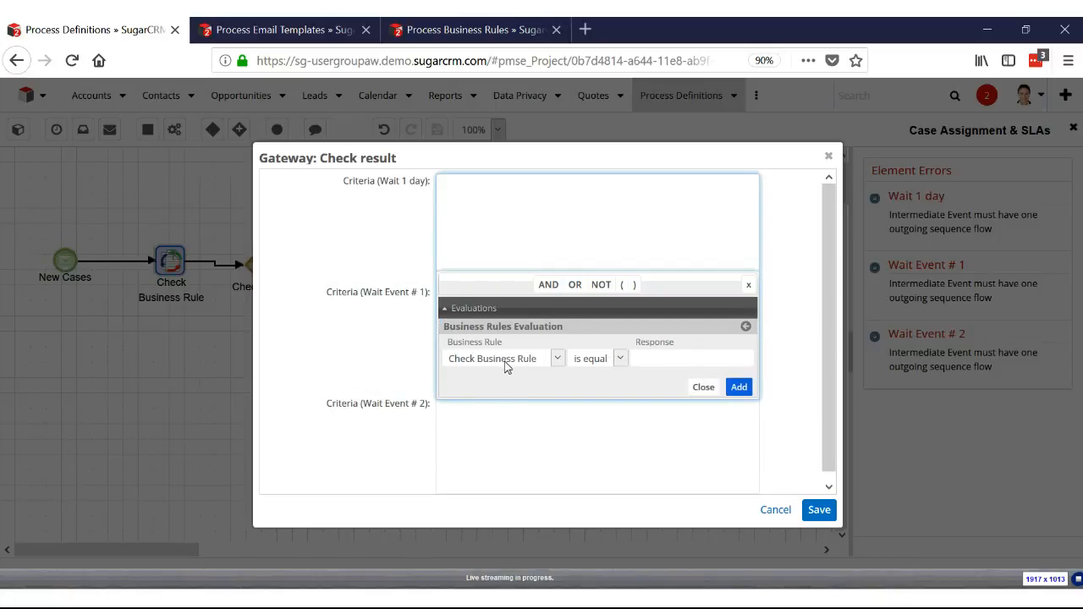
left_click(680, 362)
type("1")
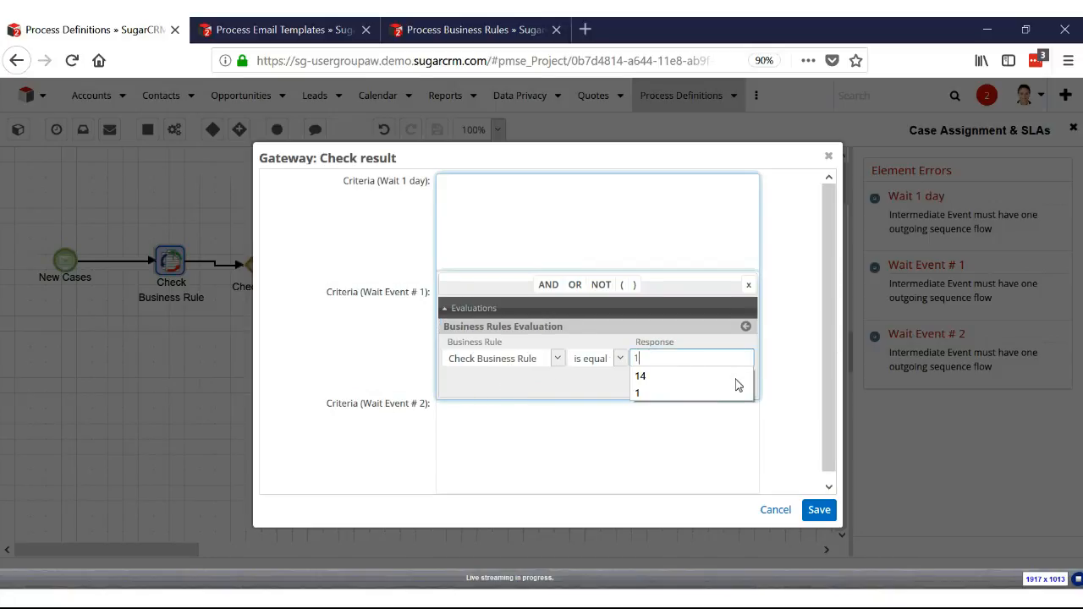
left_click(737, 385)
left_click(401, 317)
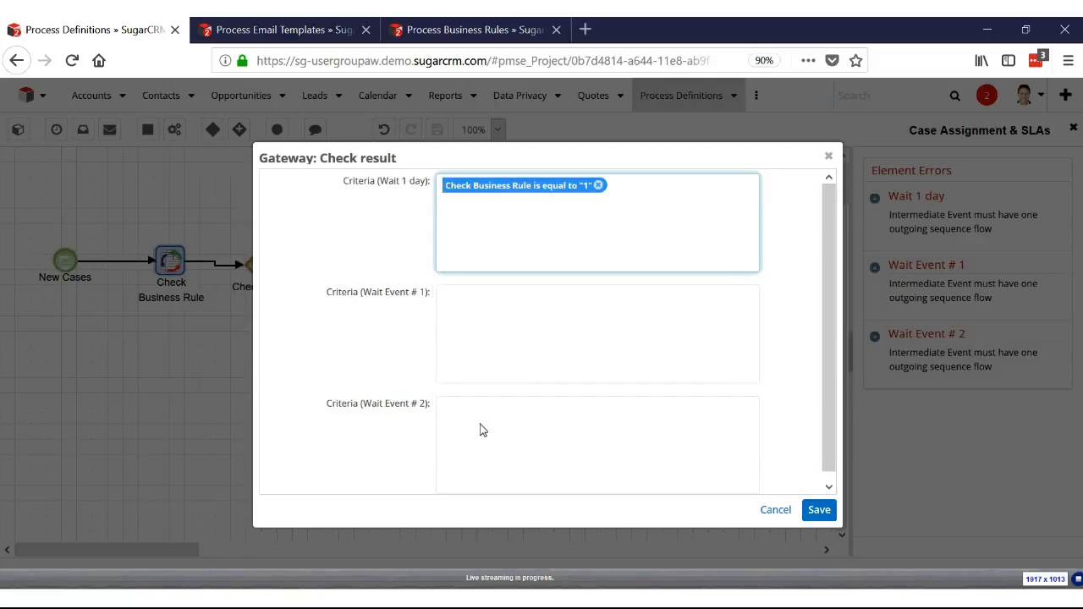
left_click(816, 510)
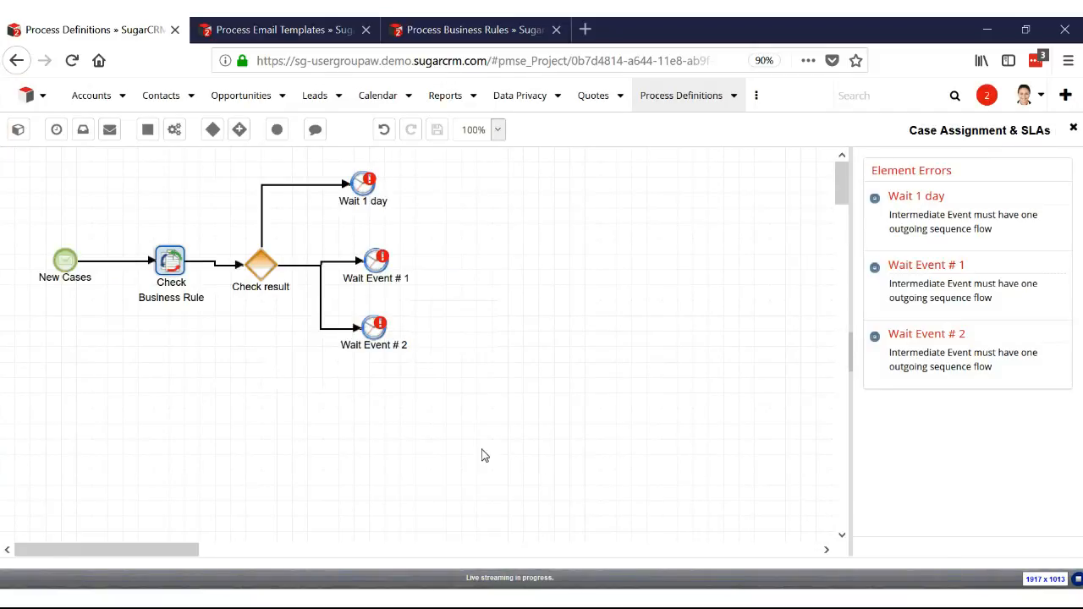
Add an exclusive gateway named "Converge" beyond the wait events and set its direction to converging
left_click_drag(212, 128, 507, 259)
type("Converge")
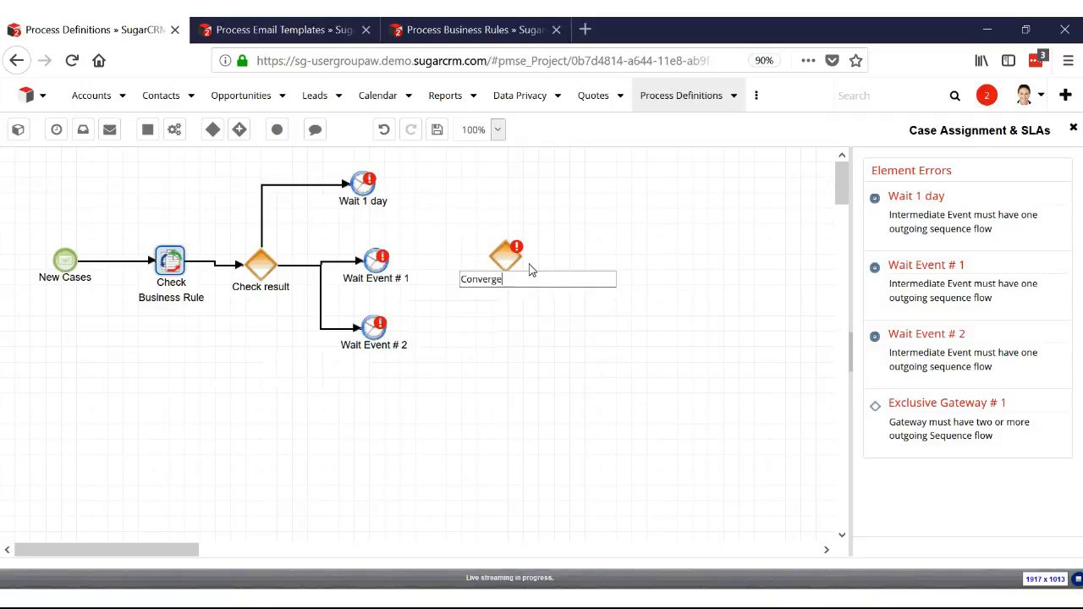
key("Return")
right_click(516, 261)
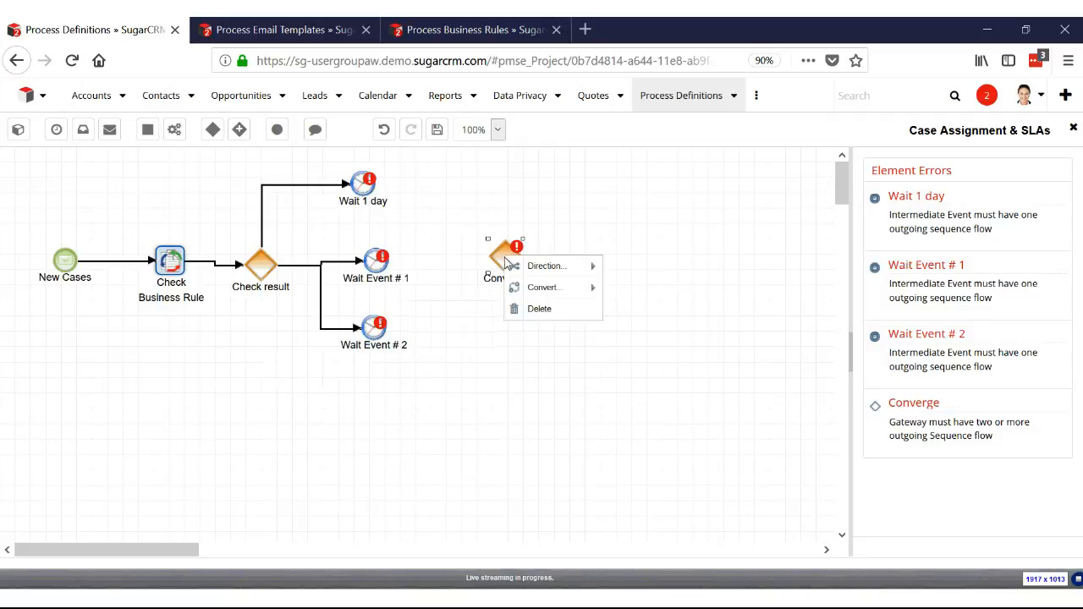
mouse_move(540, 268)
left_click(643, 269)
Connect the Wait 1 day event and the two other wait events to the Converge gateway
left_click(372, 187)
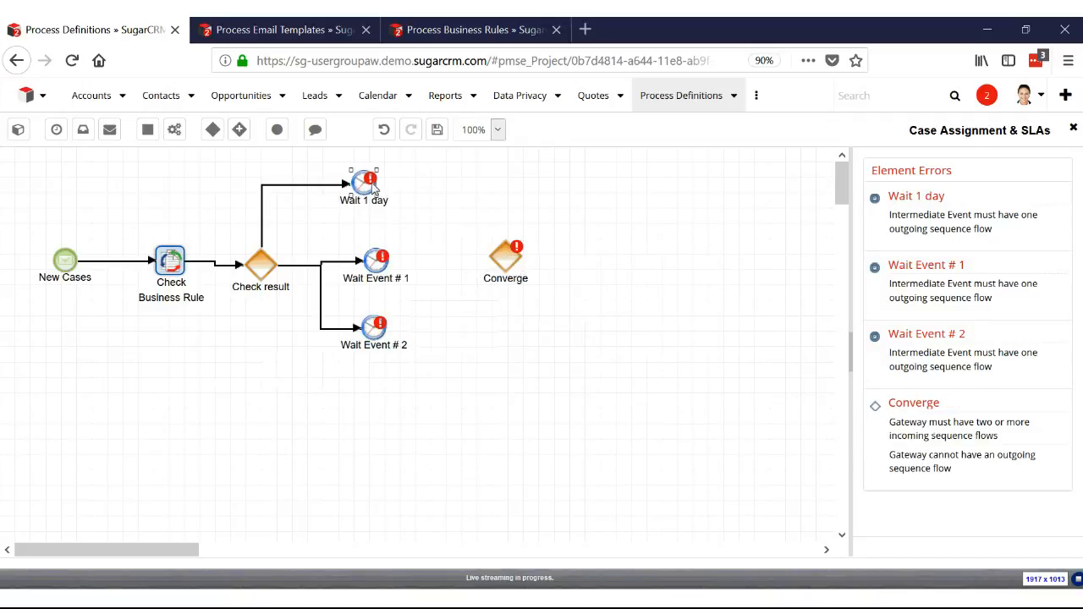
left_click_drag(378, 188, 511, 254)
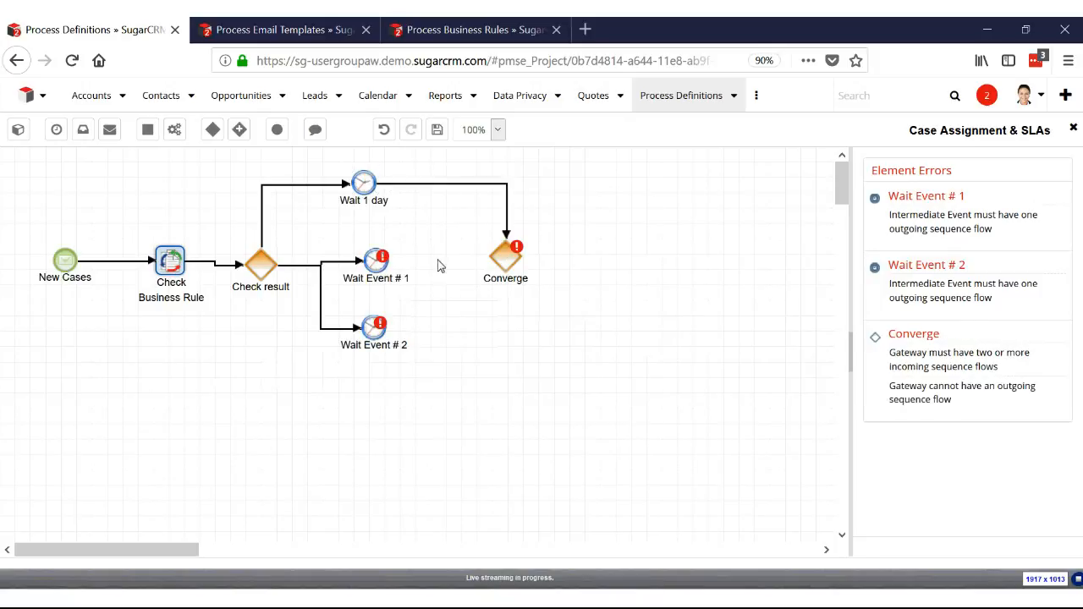
left_click_drag(389, 269, 490, 264)
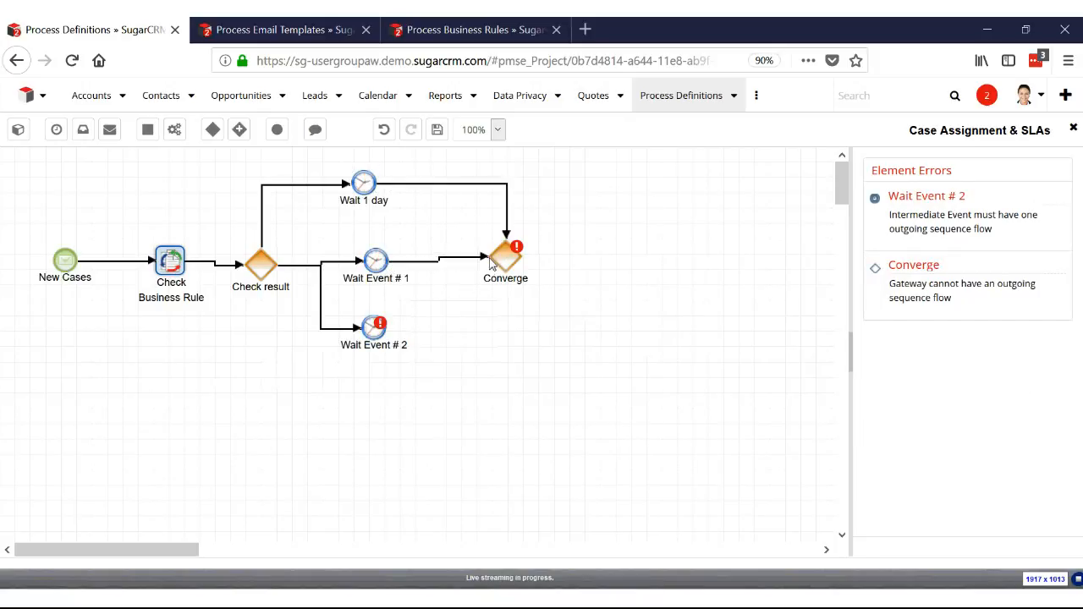
left_click_drag(382, 327, 503, 279)
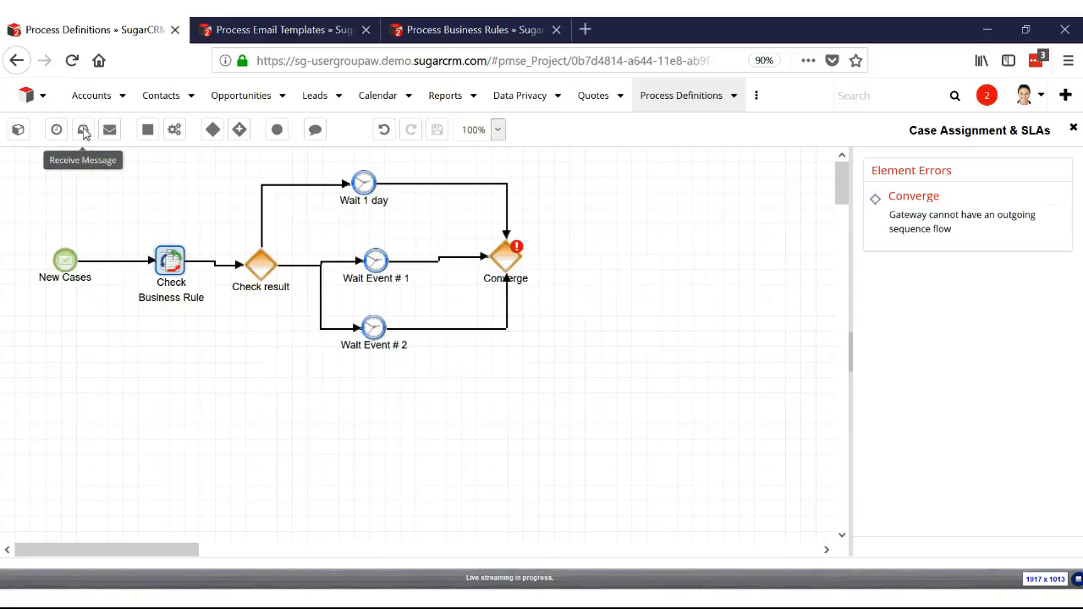
Add a send message event named "Send Exception email" below the wait events and connect the Check result gateway to it
left_click_drag(109, 129, 334, 413)
type("Send Exe")
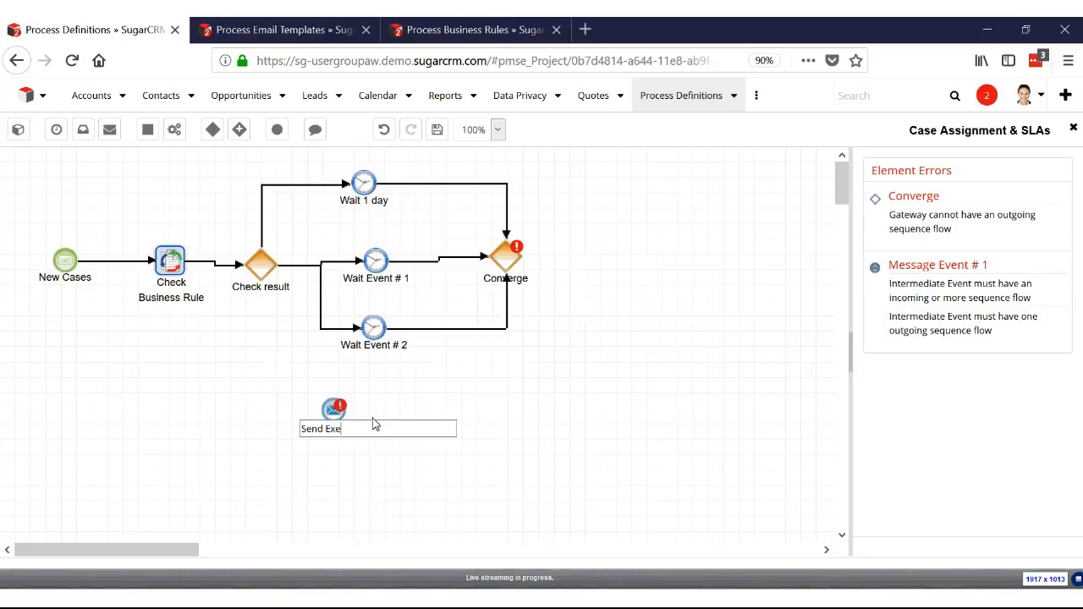
key("BackSpace")
type("ception email")
key("Return")
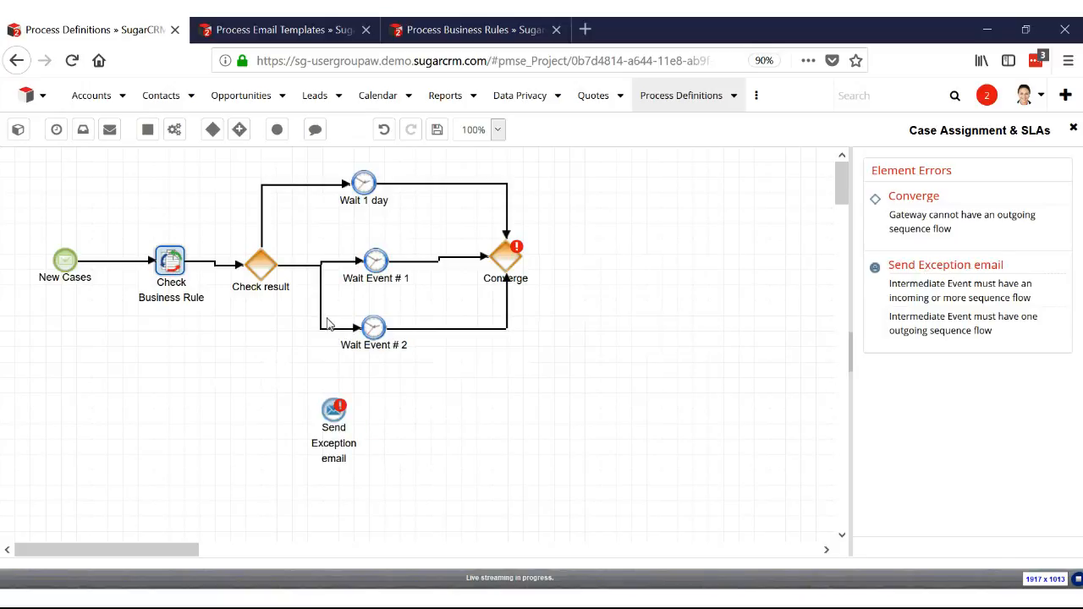
left_click_drag(263, 288, 327, 408)
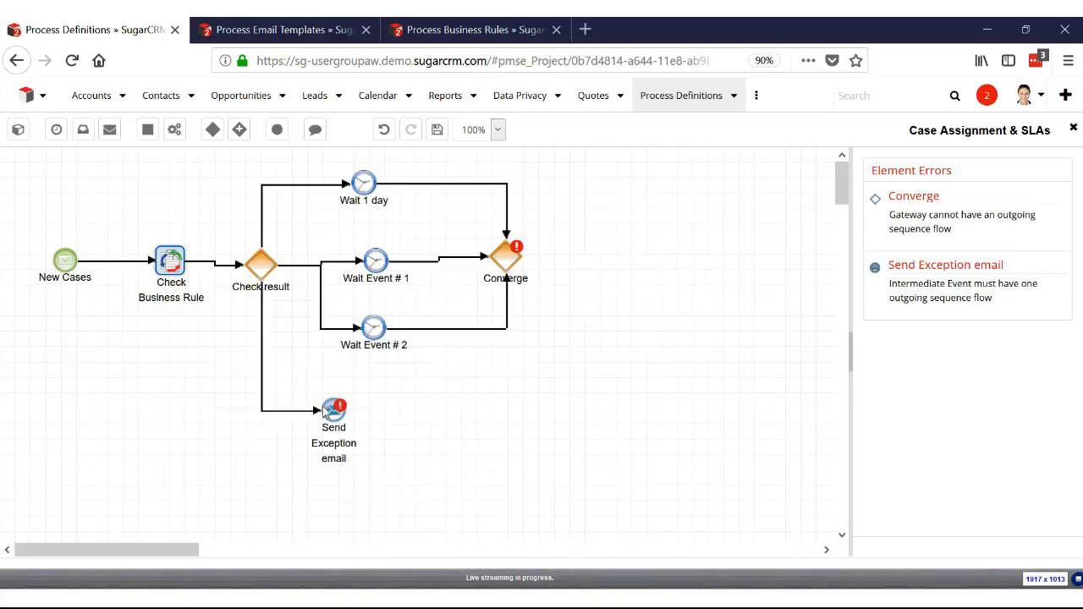
Set the Check result gateway's default flow to the Send Exception email event
right_click(265, 276)
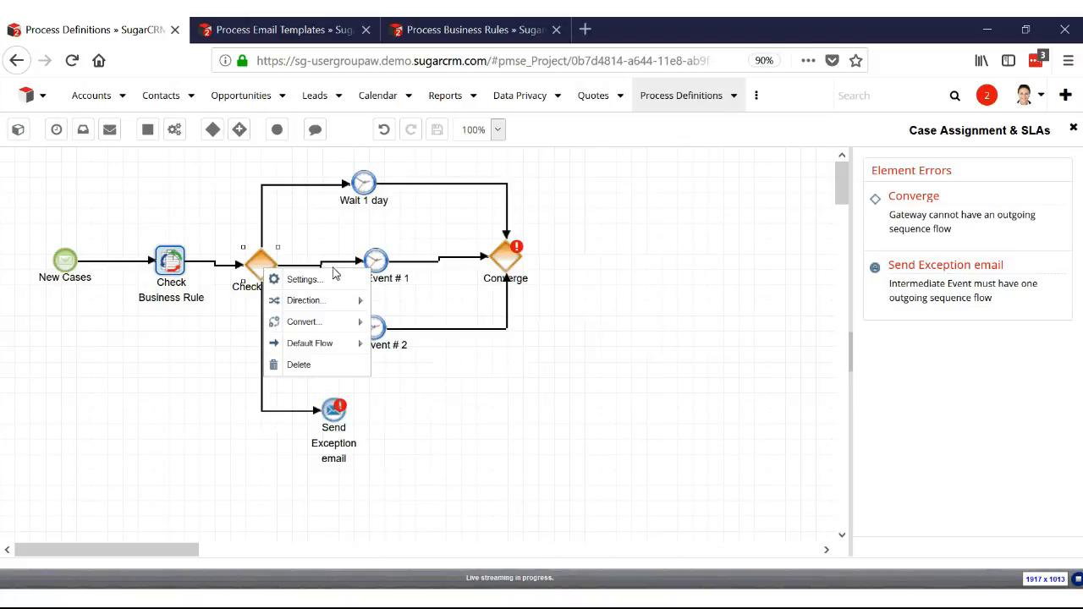
mouse_move(362, 336)
left_click(428, 420)
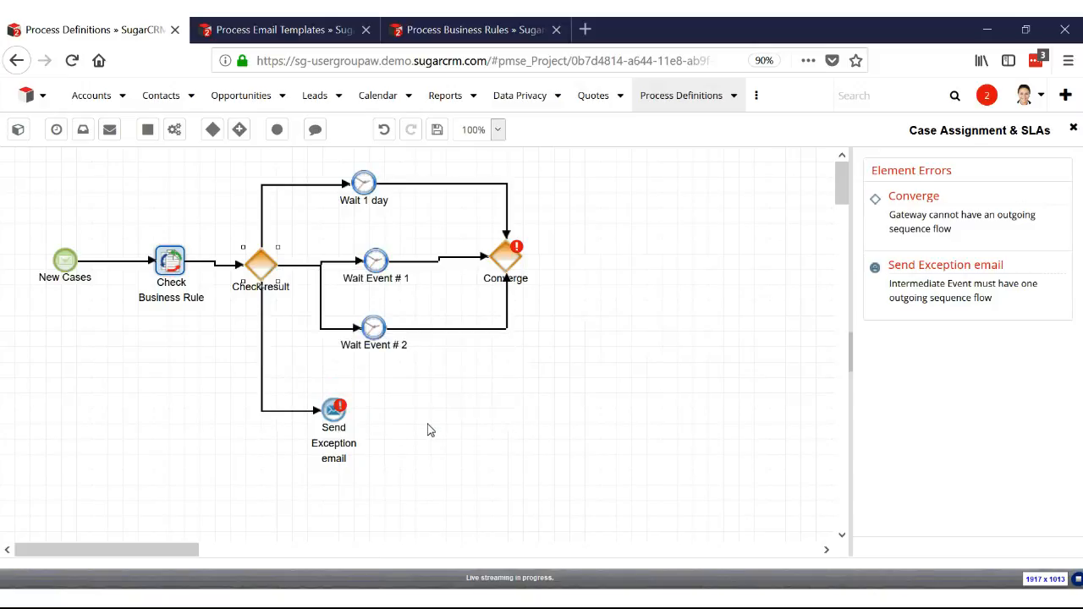
Configure the Send Exception email event with the Case Assignment Exception Alert template, add the intended user as To recipient, and save
right_click(341, 413)
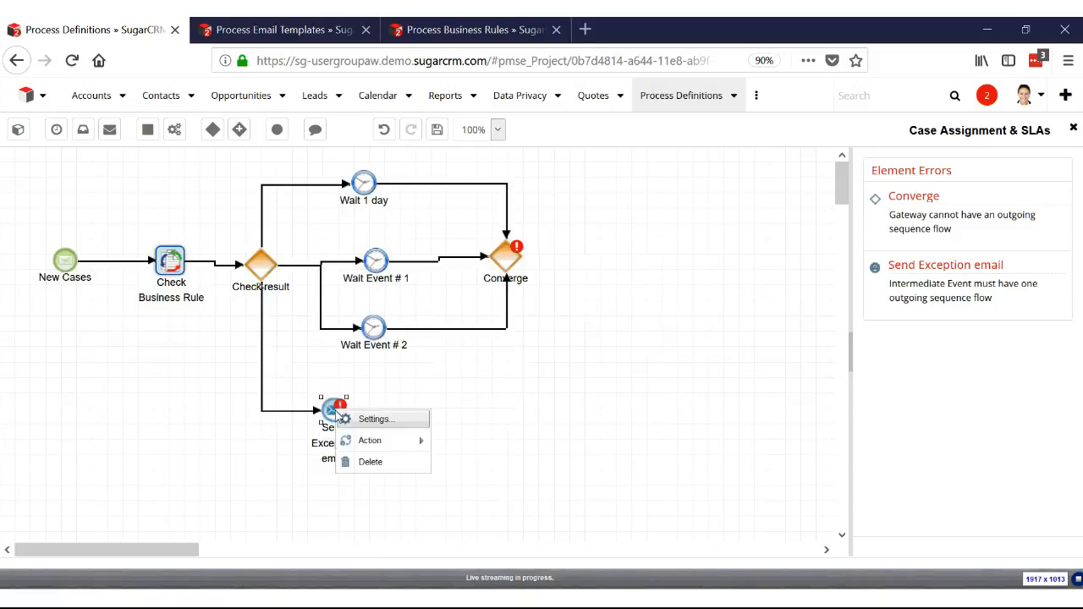
left_click(390, 426)
left_click(508, 268)
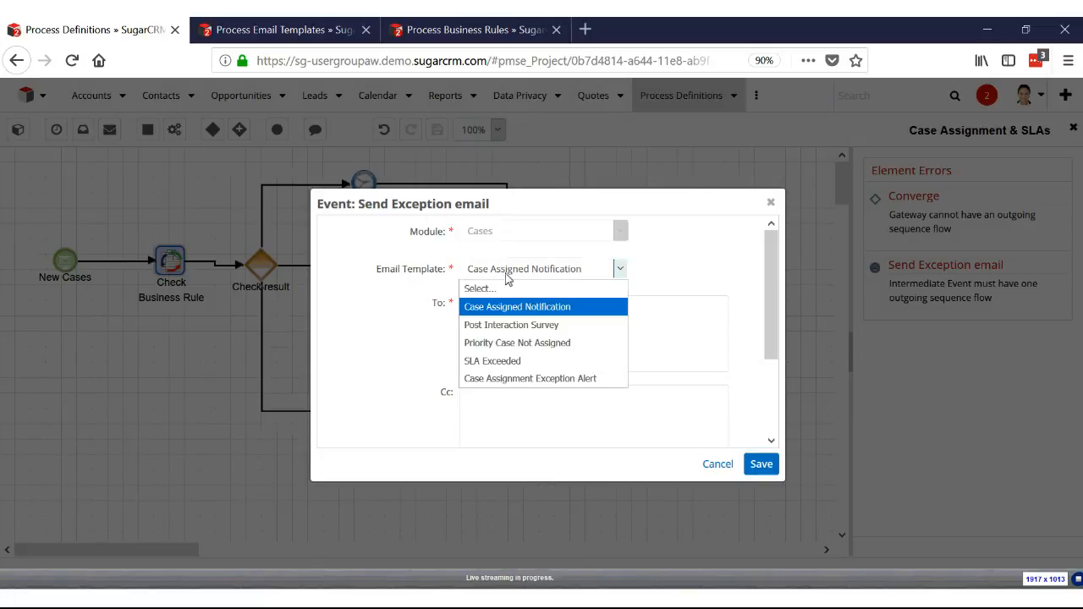
left_click(538, 377)
left_click(495, 328)
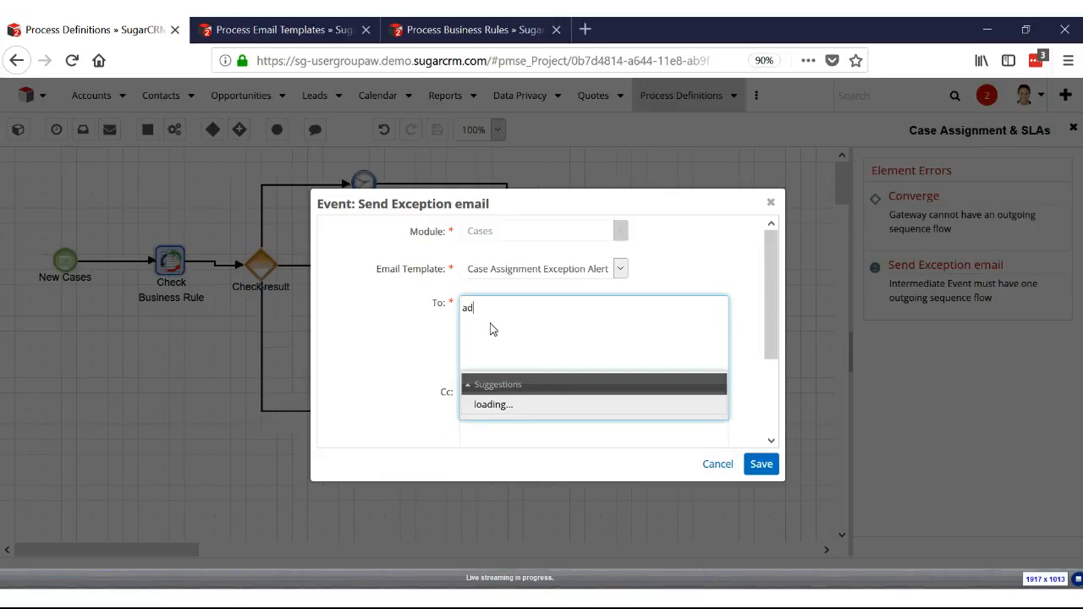
key("BackSpace")
key("BackSpace")
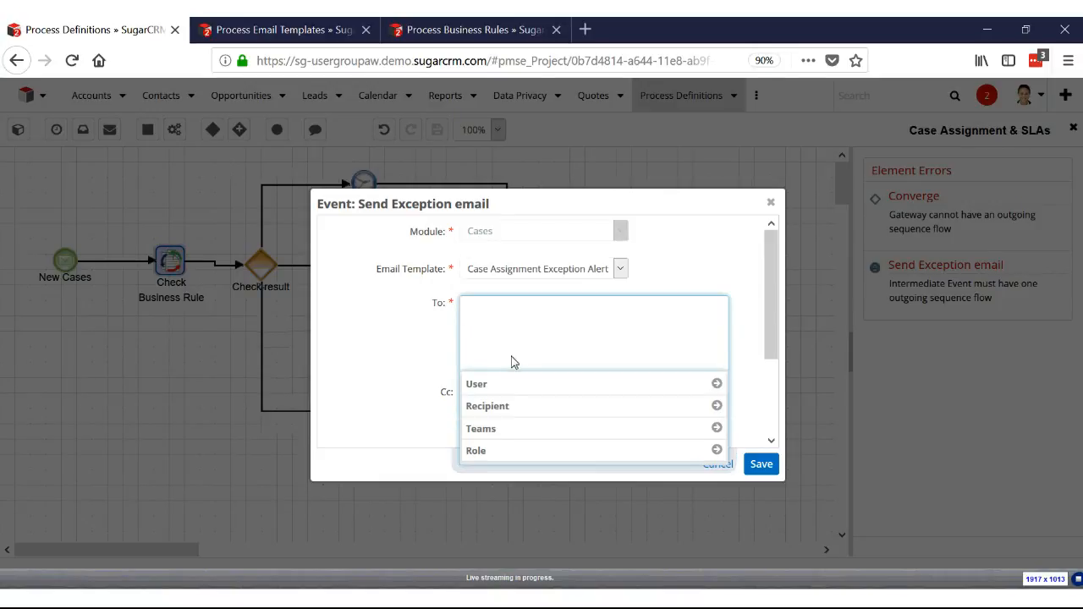
type("je")
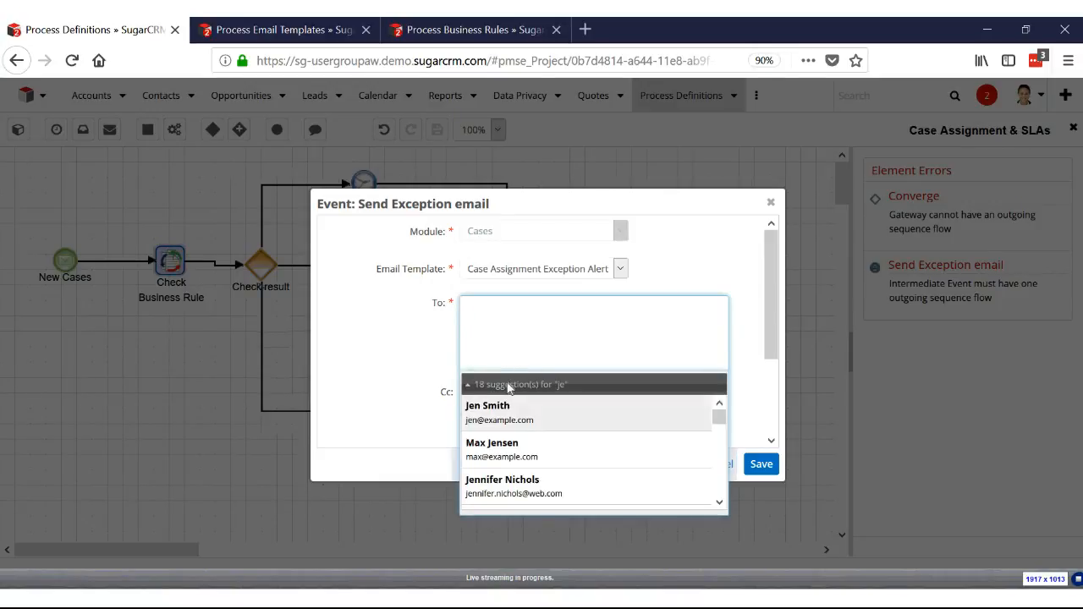
left_click(507, 410)
left_click(764, 464)
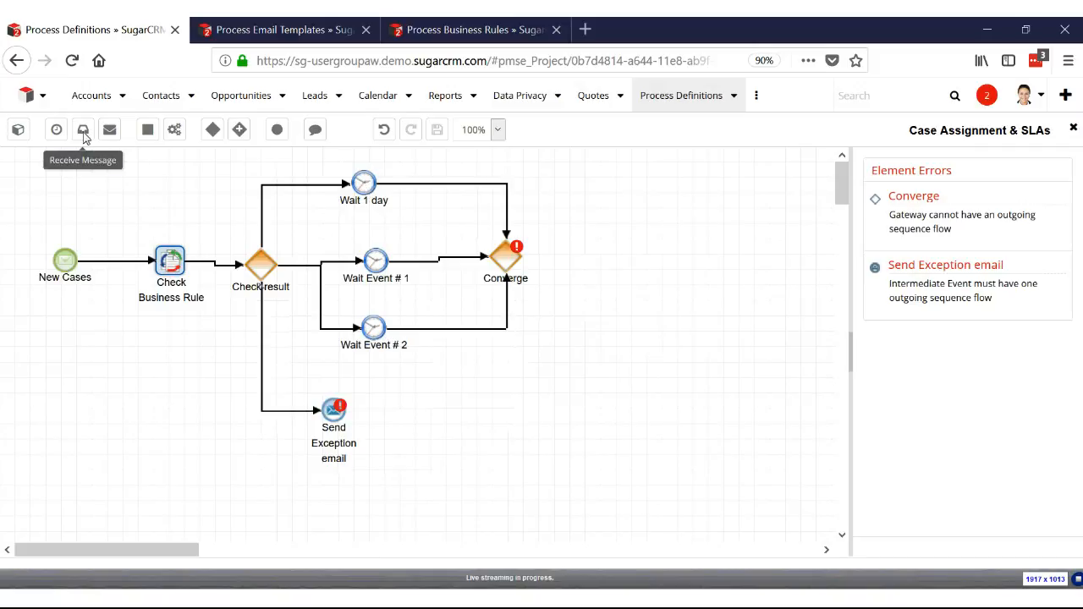
Add a send message event named "Send email" beyond the Converge gateway
left_click_drag(62, 131, 201, 179)
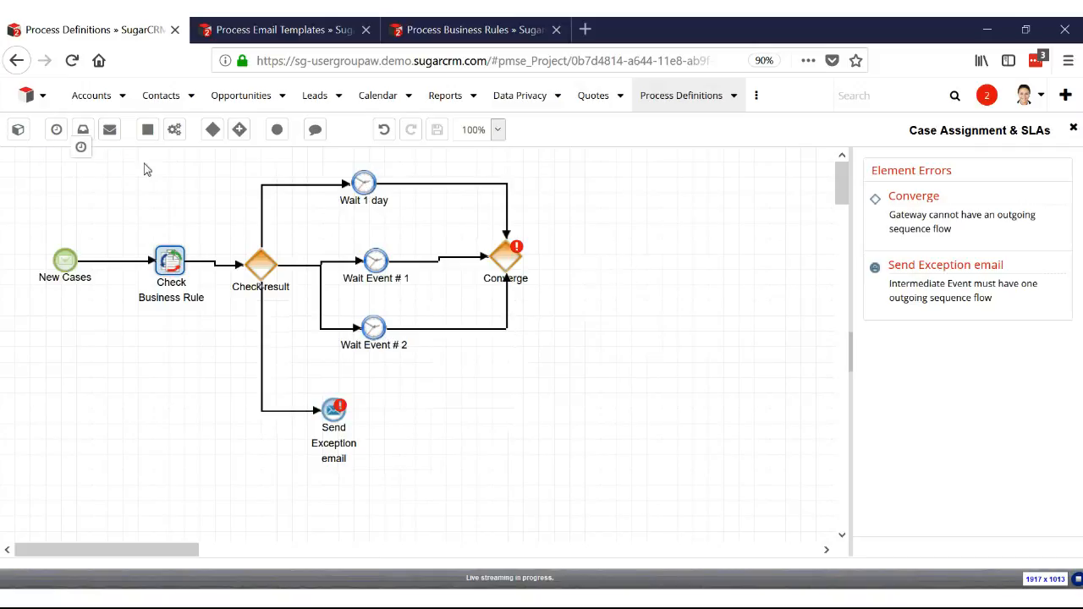
left_click_drag(109, 129, 584, 258)
type("Send email")
key("Return")
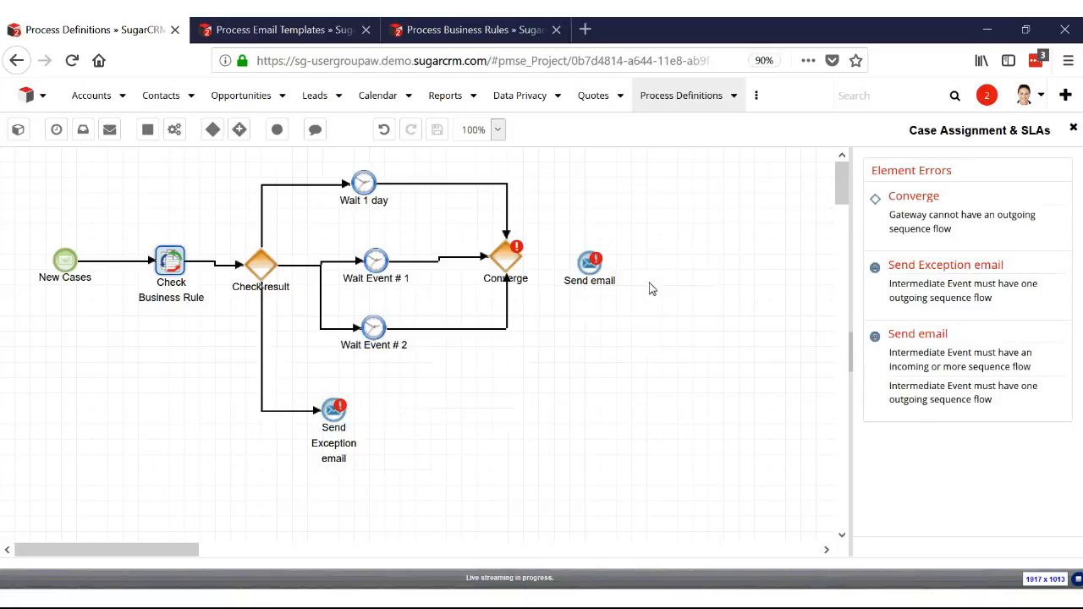
Configure the Send email event with the Cases module's SLA Notification Email field as To recipient and the SLA Exceeded template, and save
right_click(611, 258)
left_click(622, 271)
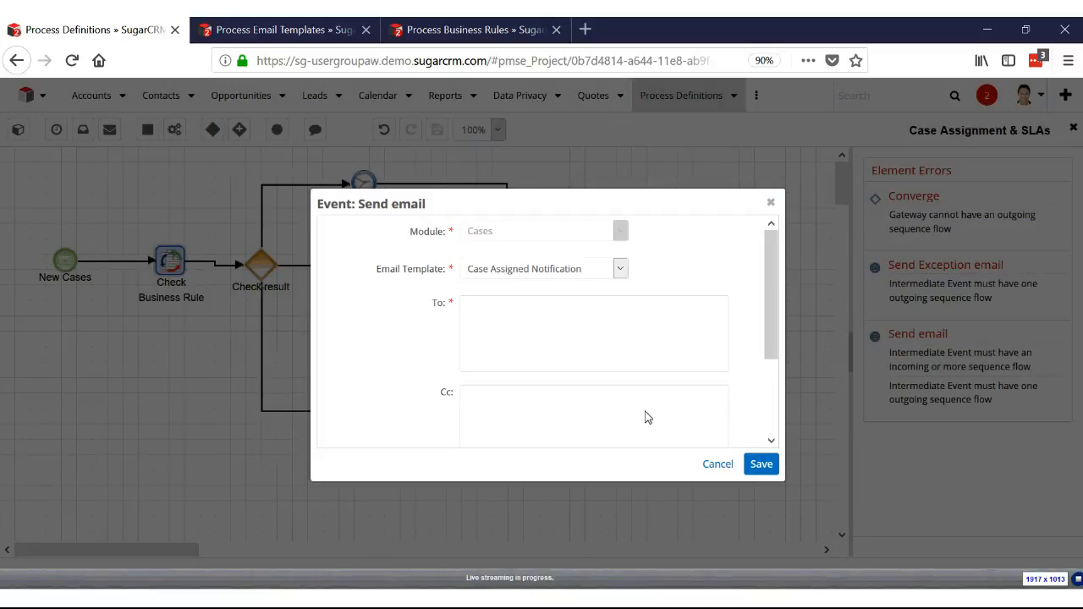
left_click(504, 360)
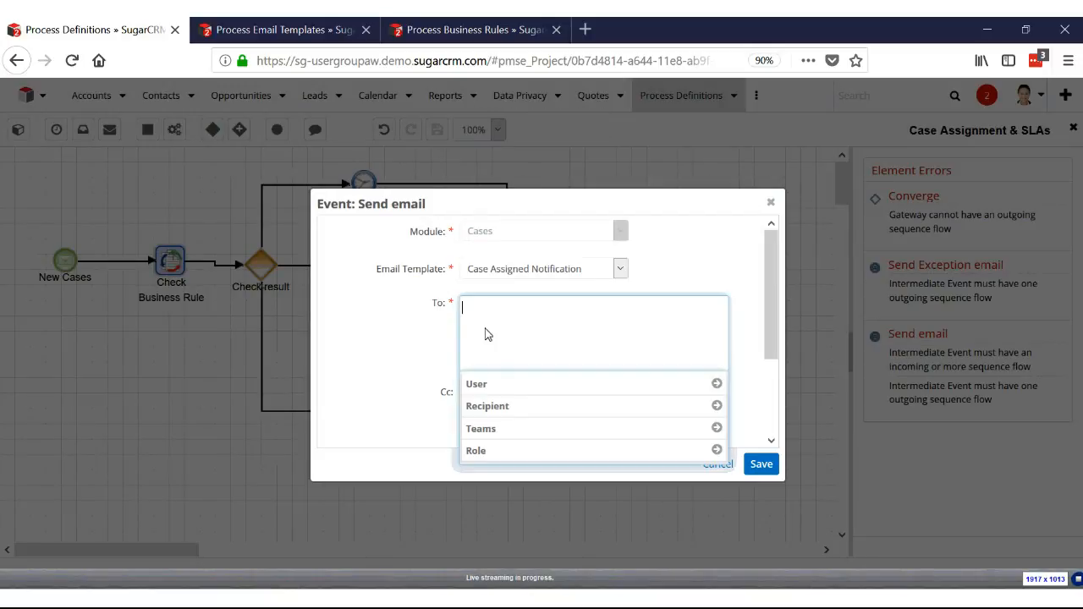
left_click(509, 404)
left_click(523, 414)
left_click(529, 447)
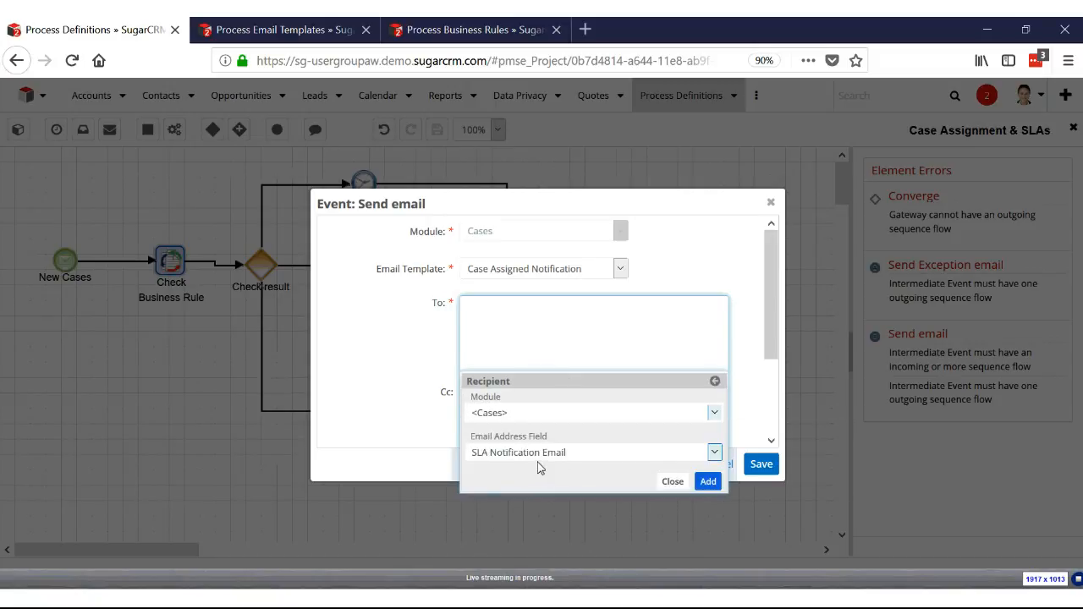
left_click(710, 482)
left_click(584, 269)
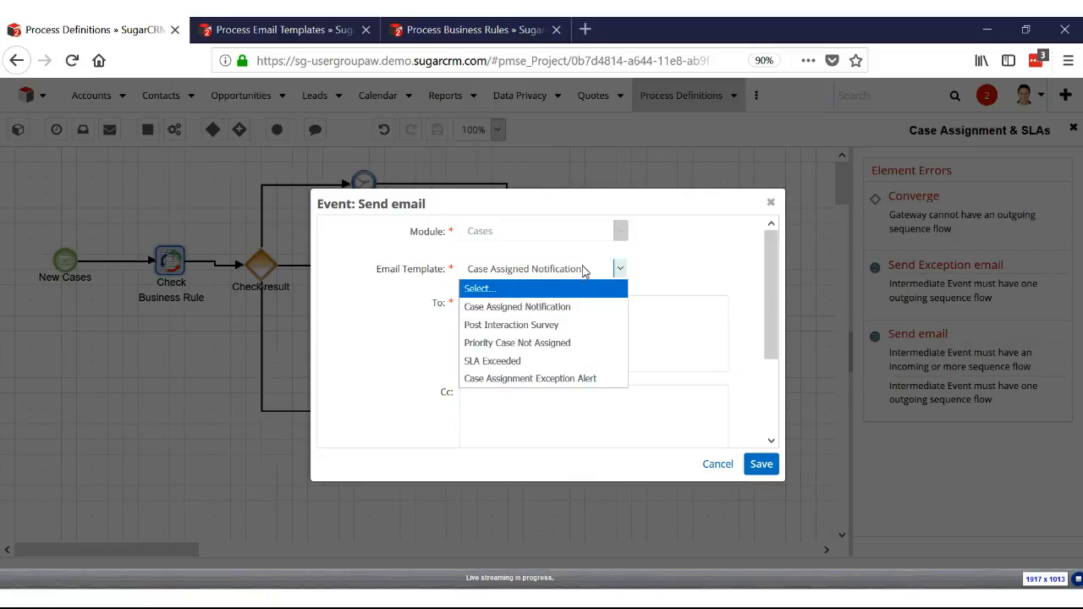
left_click(568, 360)
left_click(761, 463)
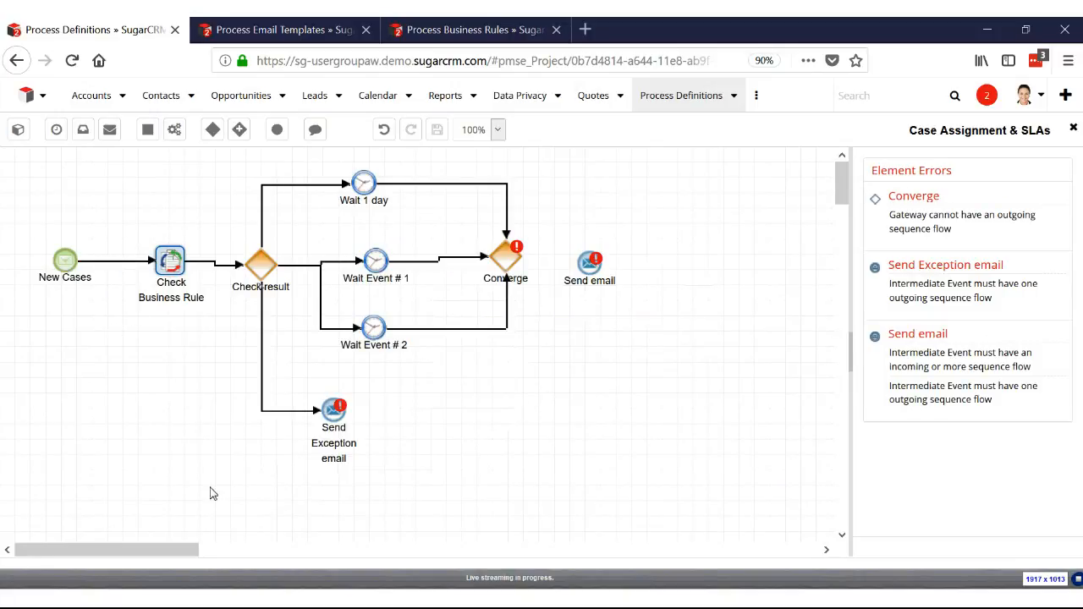
Switch to the Presentation Manager webcast window
left_click_drag(503, 228, 505, 237)
left_click(626, 597)
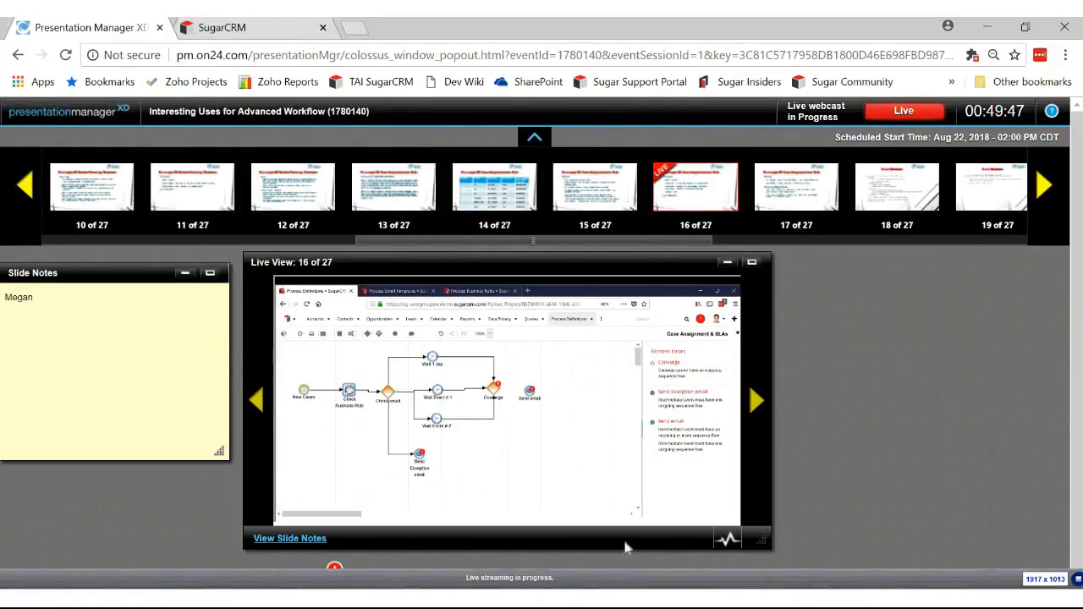